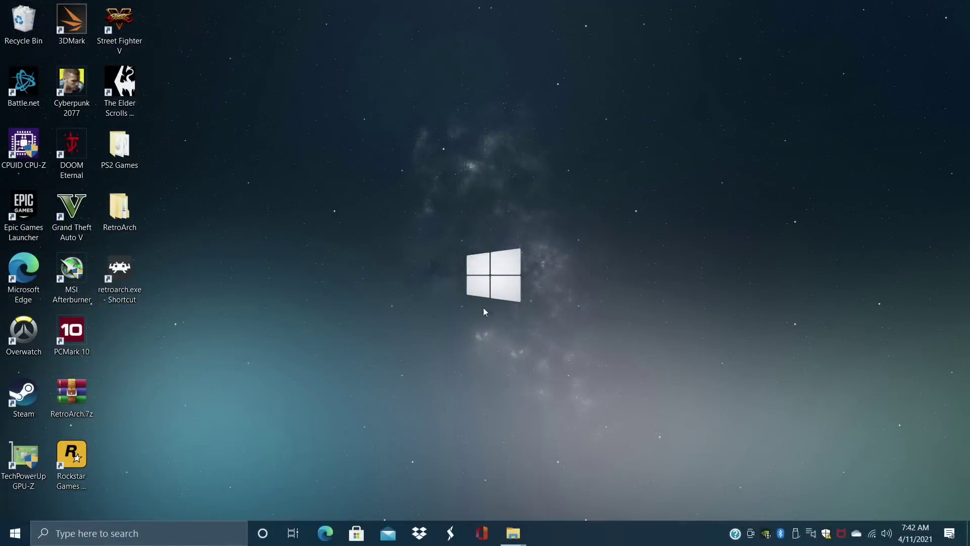
Launch RetroArch from its desktop shortcut and run Gran Turismo 4 (USA) from the play history.
{"action": "double_click", "coordinate": [121, 284]}
{"action": "key", "text": "Down"}
{"action": "key", "text": "Down"}
{"action": "key", "text": "Down"}
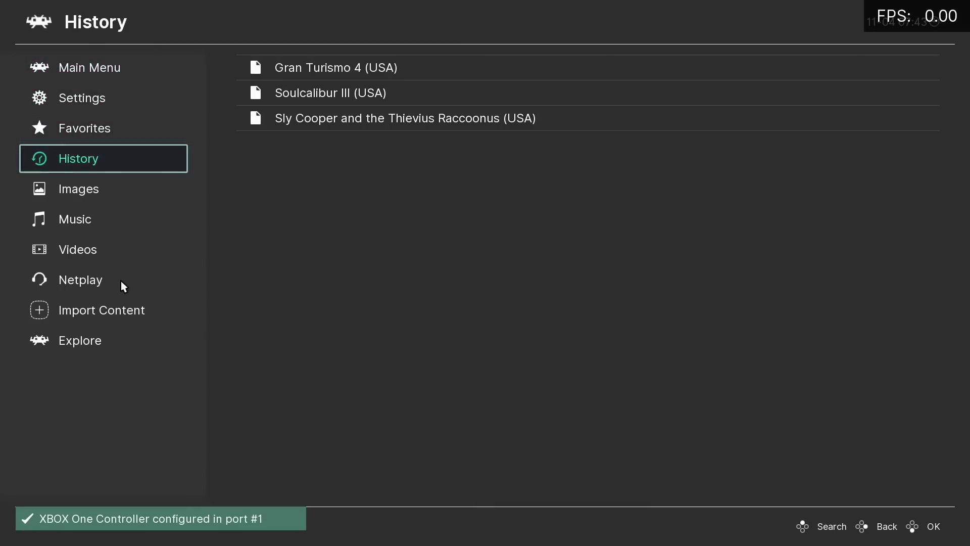
{"action": "key", "text": "Right"}
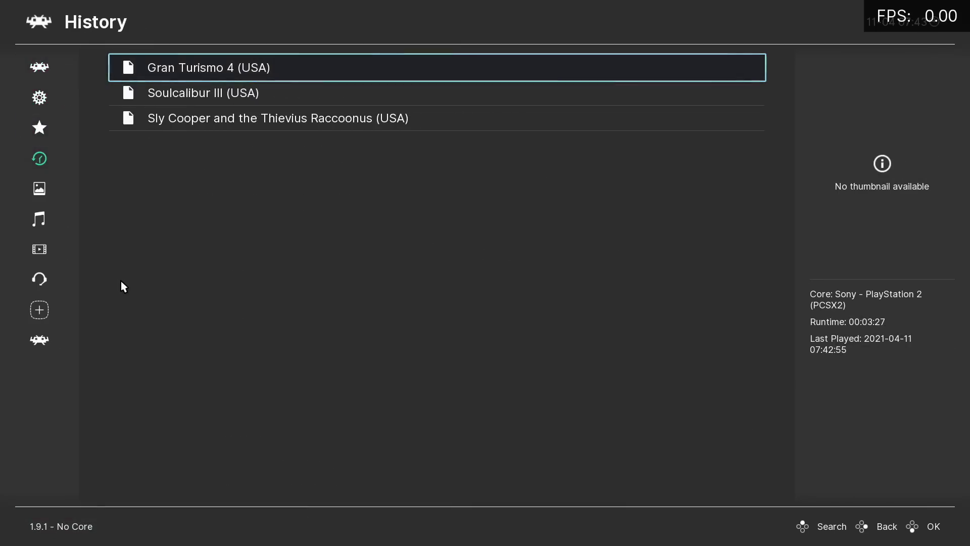
{"action": "key", "text": "Return"}
{"action": "key", "text": "Return"}
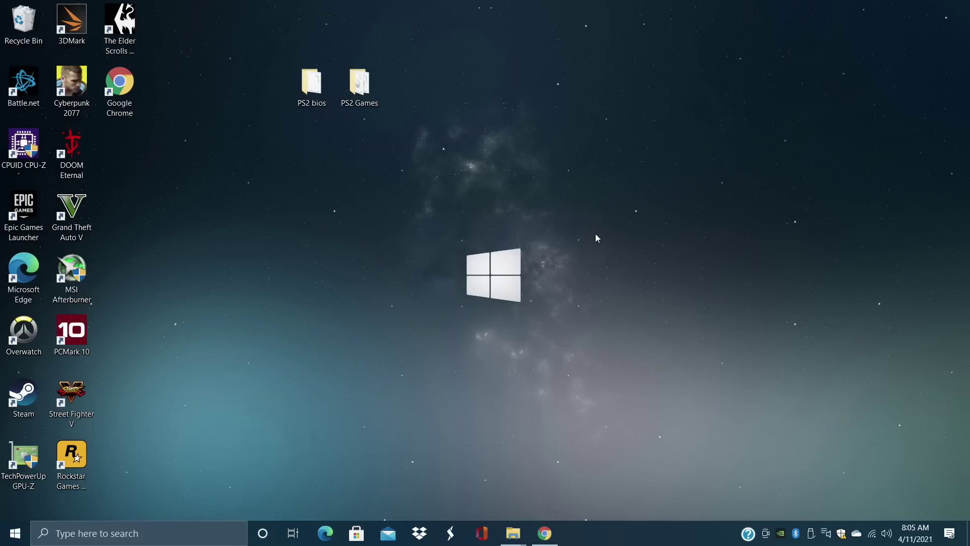
Examine the game images in the PS2 Games desktop folder and the BIOS file in the PS2 bios folder.
{"action": "double_click", "coordinate": [368, 83]}
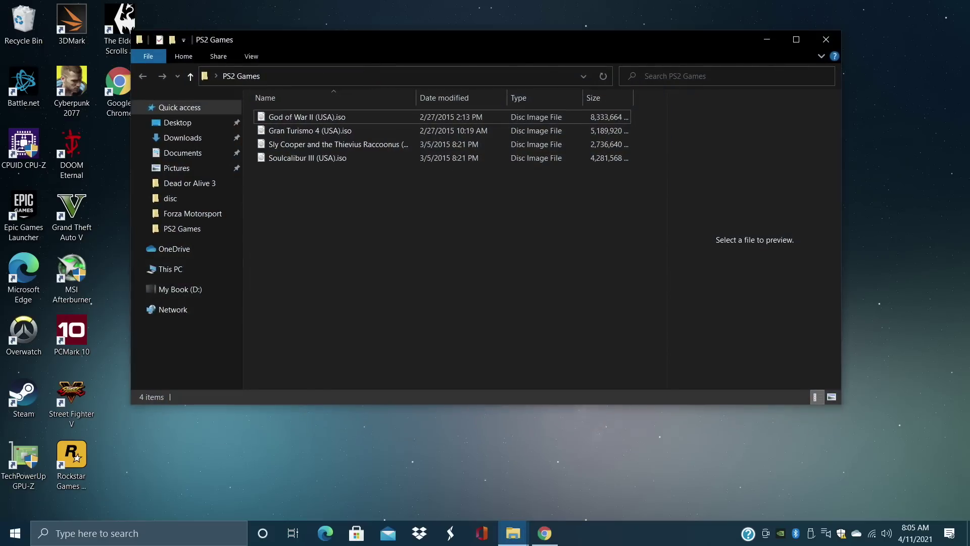
{"action": "left_click_drag", "start_coordinate": [382, 40], "coordinate": [403, 142]}
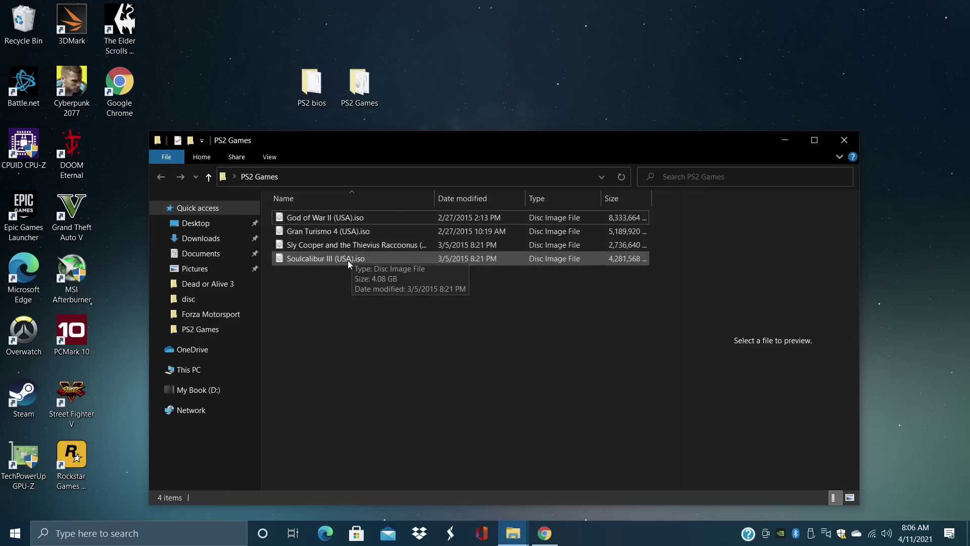
{"action": "left_click", "coordinate": [785, 140]}
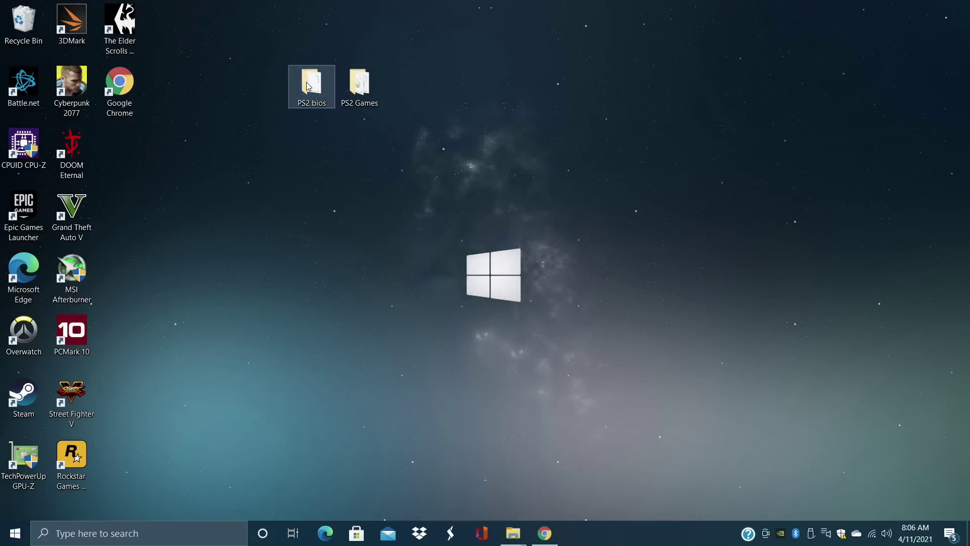
{"action": "double_click", "coordinate": [309, 83]}
{"action": "left_click_drag", "start_coordinate": [398, 148], "coordinate": [386, 135]}
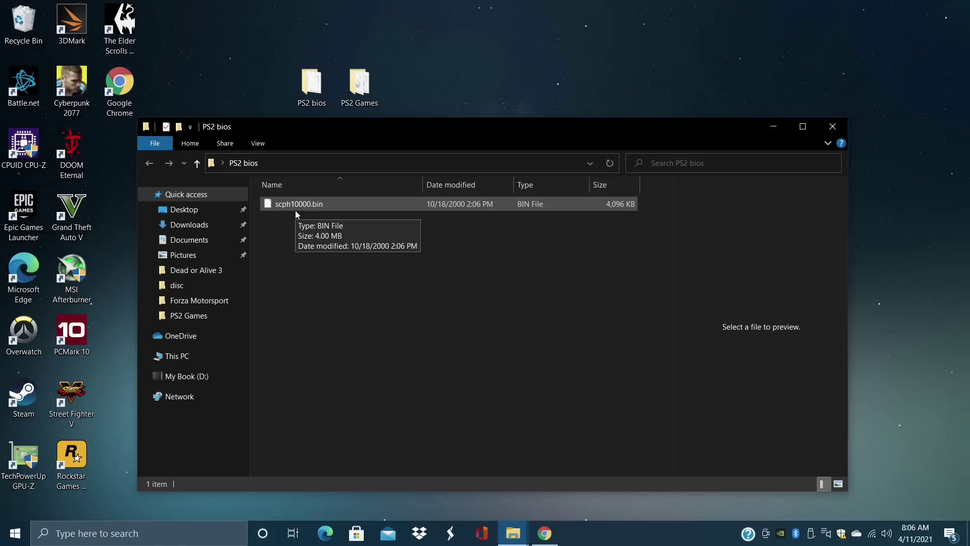
{"action": "left_click", "coordinate": [773, 127]}
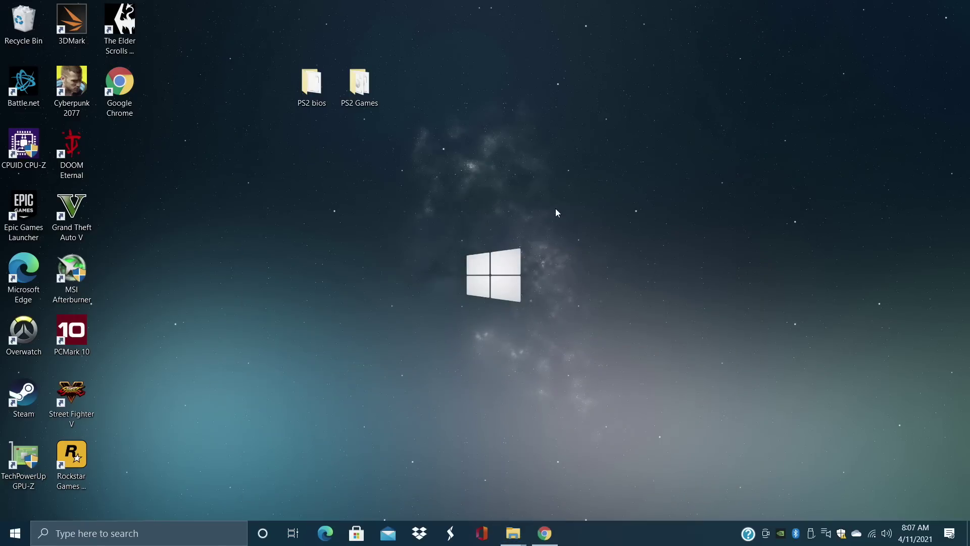
Switch to Chrome and download the 64bit RetroArch archive for Windows 10 / 8 / 7 from the RetroArch platforms page.
{"action": "left_click", "coordinate": [544, 533]}
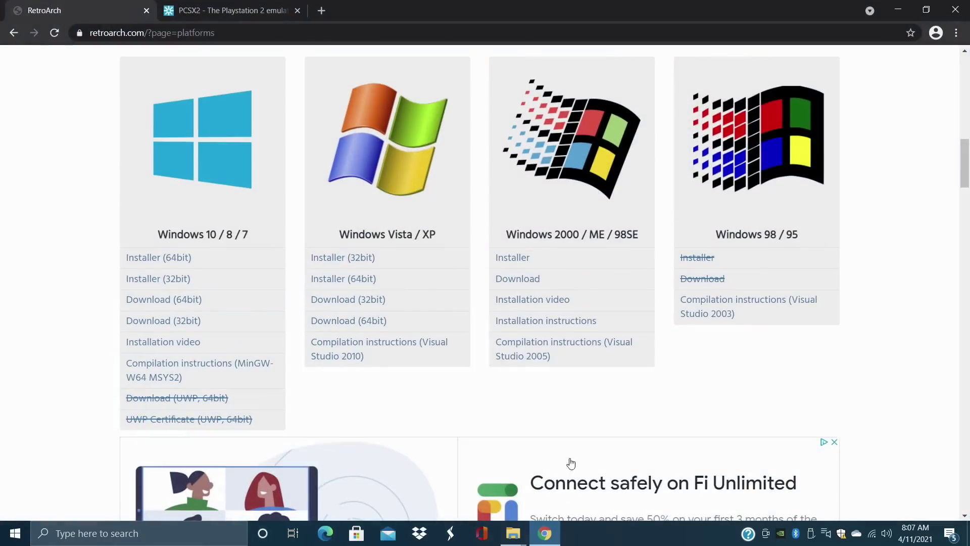
{"action": "scroll", "coordinate": [607, 369], "scroll_direction": "up", "scroll_amount": 5}
{"action": "scroll", "coordinate": [607, 369], "scroll_direction": "up", "scroll_amount": 8}
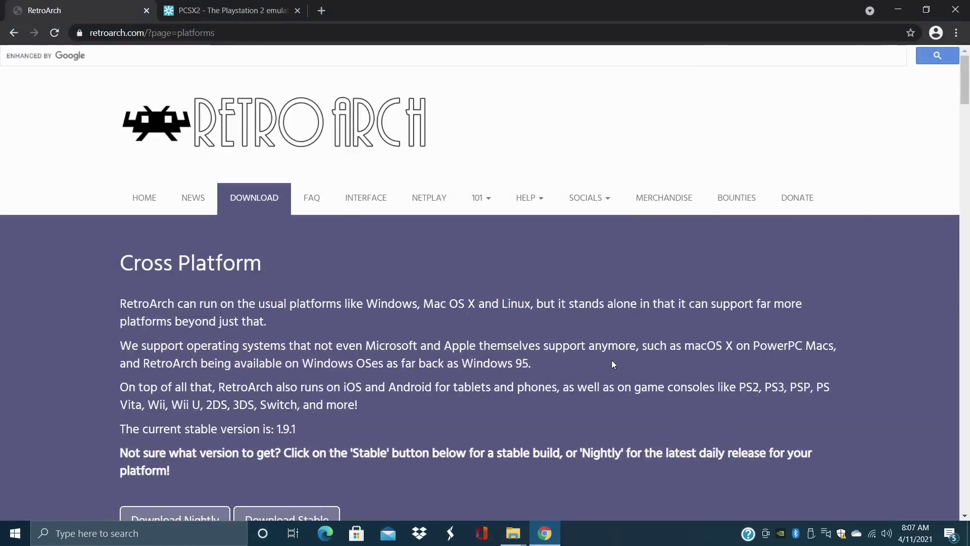
{"action": "scroll", "coordinate": [612, 361], "scroll_direction": "down", "scroll_amount": 6}
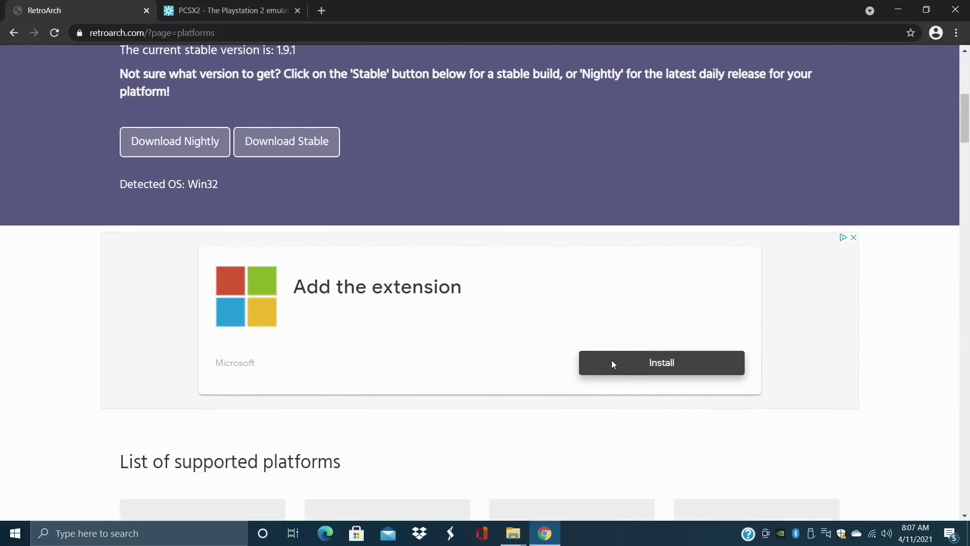
{"action": "scroll", "coordinate": [612, 361], "scroll_direction": "down", "scroll_amount": 7}
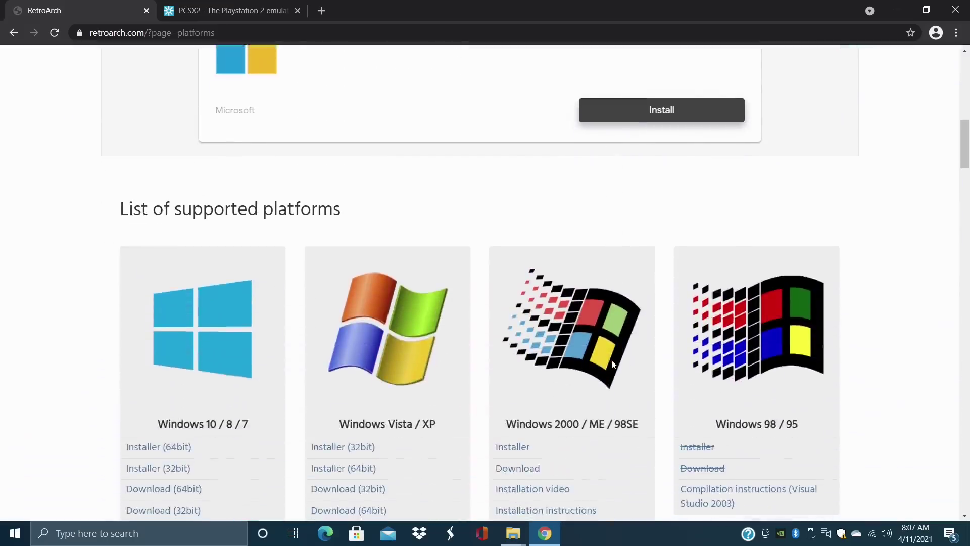
{"action": "scroll", "coordinate": [613, 364], "scroll_direction": "down", "scroll_amount": 1}
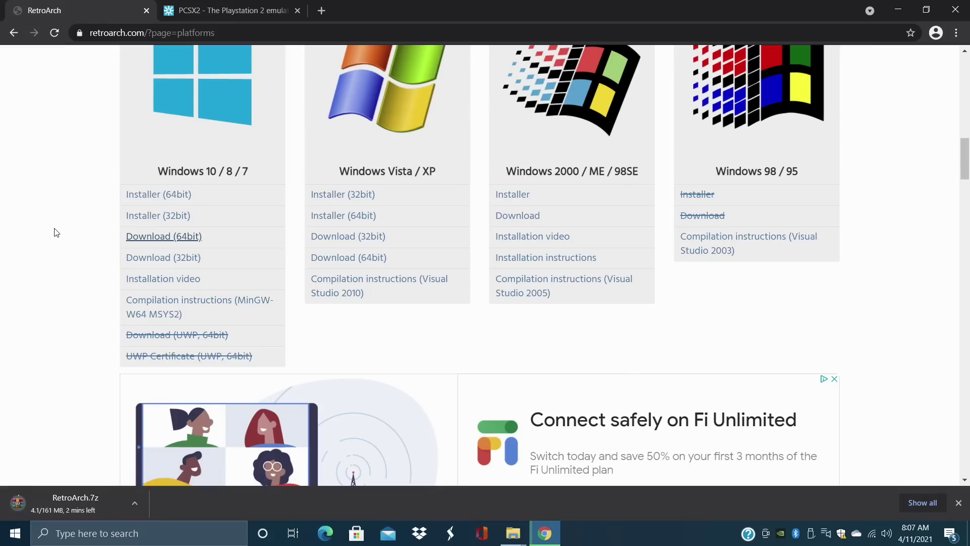
Download the PCSX2 1.6.0 Windows Binary package from the stable Windows releases on the PCSX2 site.
{"action": "left_click", "coordinate": [192, 19]}
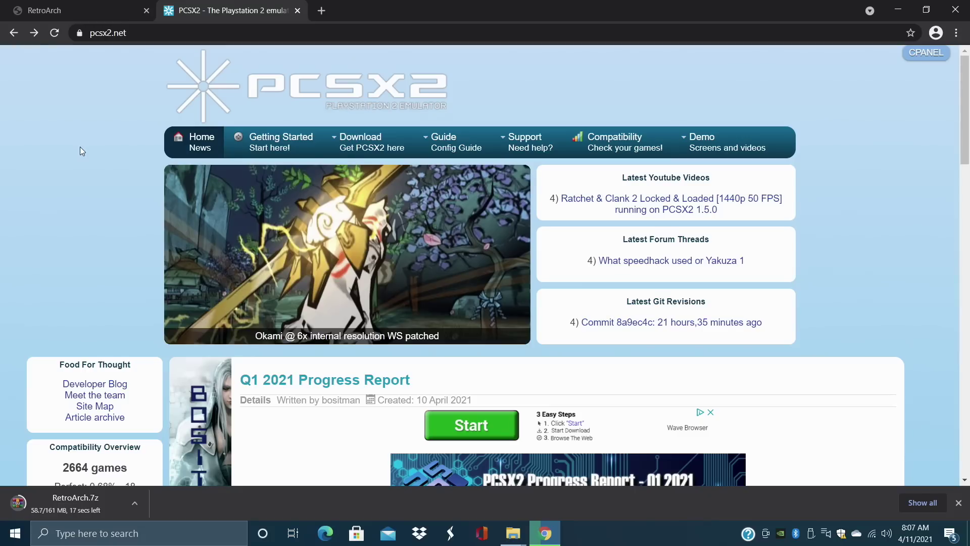
{"action": "mouse_move", "coordinate": [342, 137]}
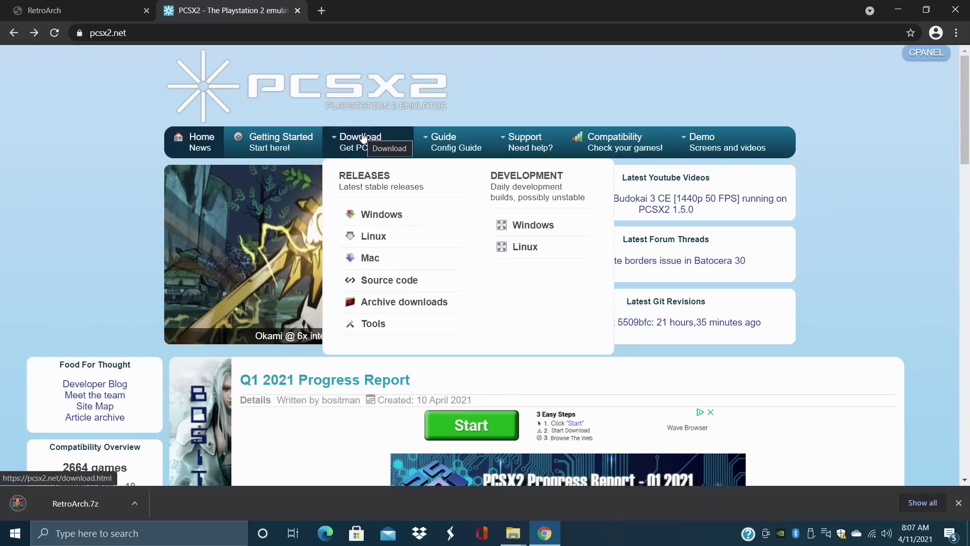
{"action": "left_click", "coordinate": [373, 218]}
{"action": "scroll", "coordinate": [415, 240], "scroll_direction": "down", "scroll_amount": 5}
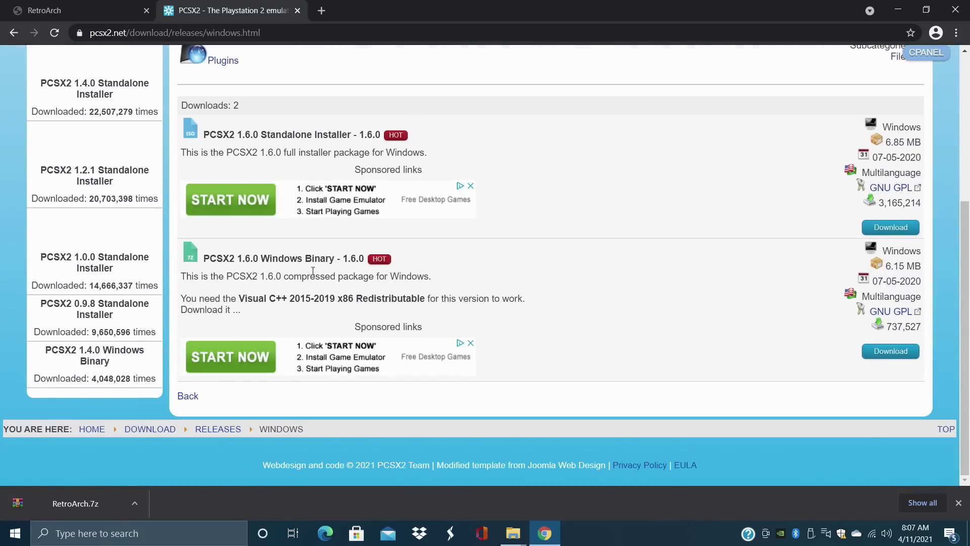
{"action": "left_click_drag", "start_coordinate": [305, 258], "coordinate": [334, 258]}
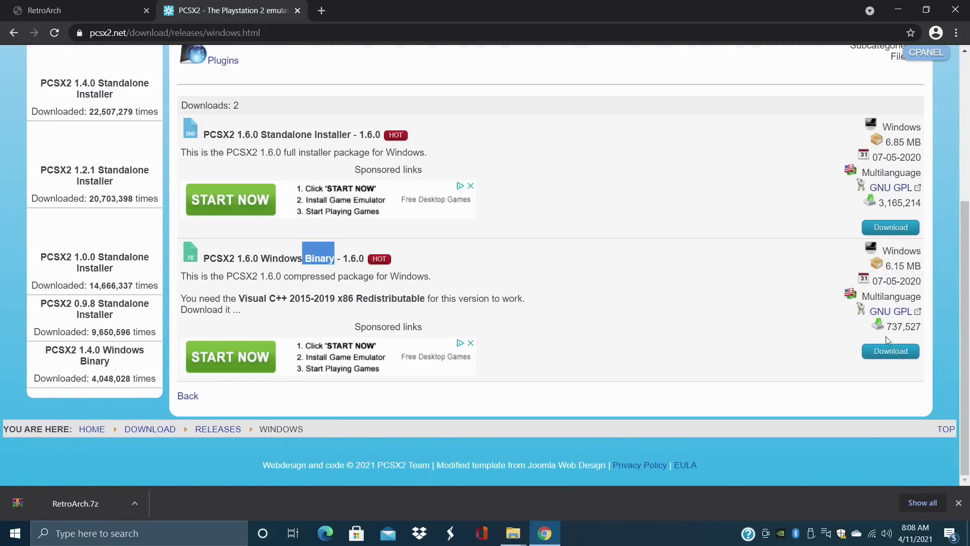
{"action": "left_click", "coordinate": [890, 351]}
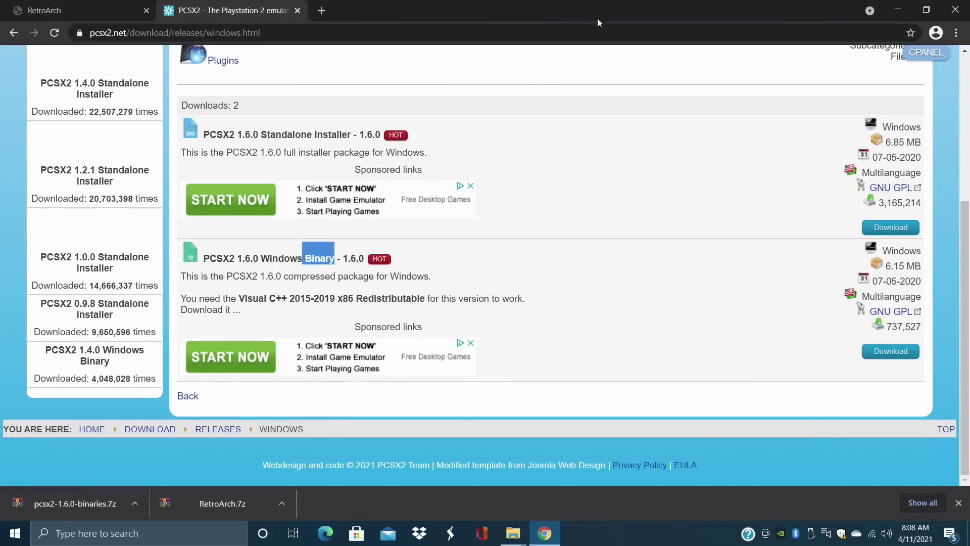
Place the downloaded pcsx2-1.6.0-binaries.7z and RetroArch.7z archives on the desktop and minimize the browser.
{"action": "key", "text": "super+Right"}
{"action": "key", "text": "Escape"}
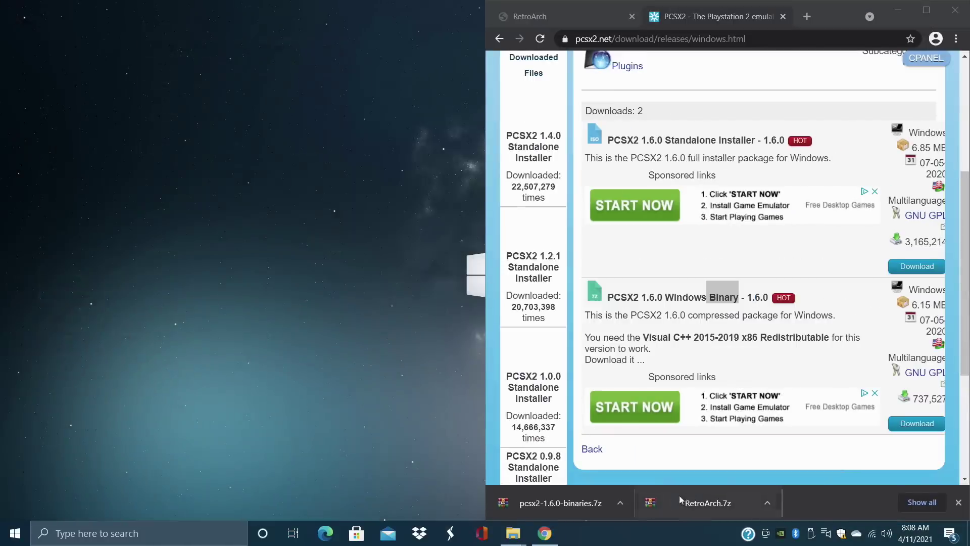
{"action": "left_click_drag", "start_coordinate": [589, 513], "coordinate": [216, 204]}
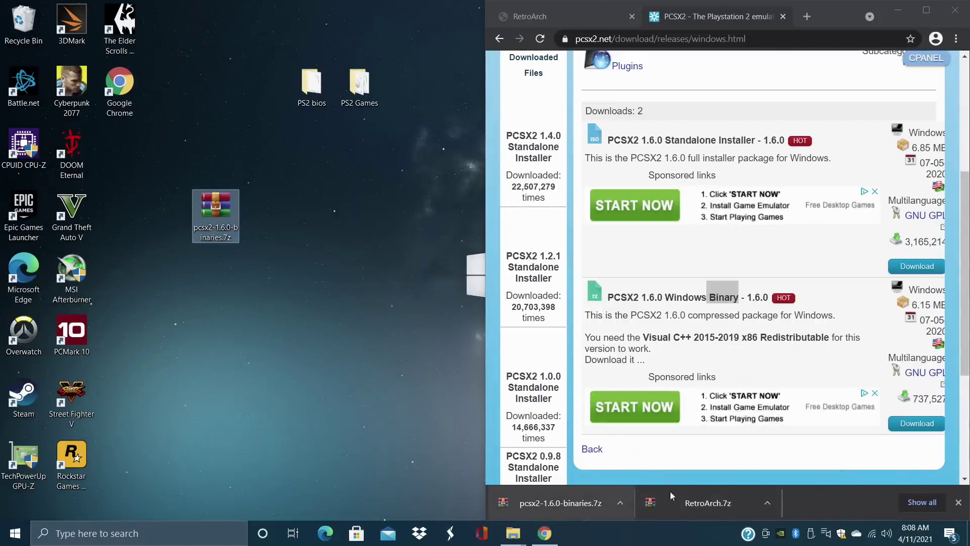
{"action": "left_click_drag", "start_coordinate": [670, 495], "coordinate": [309, 203]}
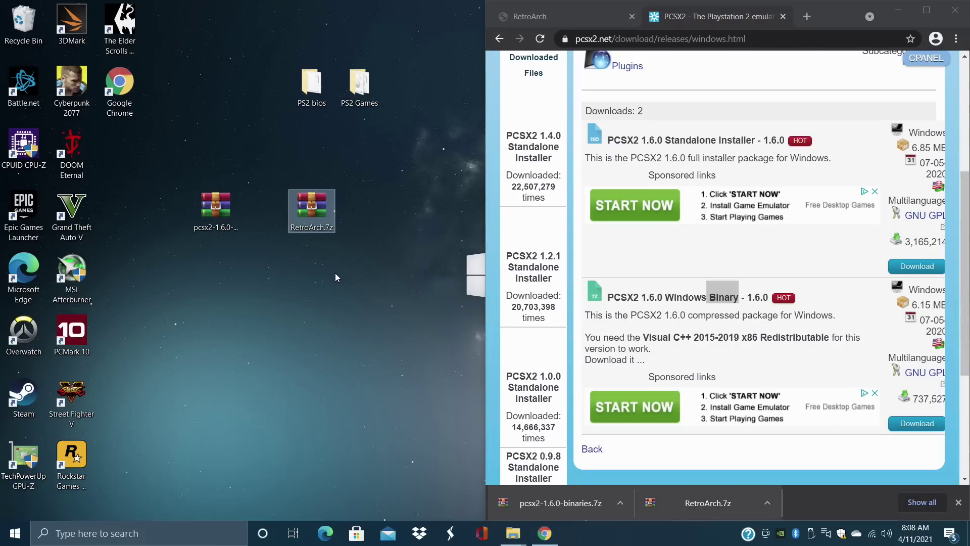
{"action": "left_click", "coordinate": [904, 10]}
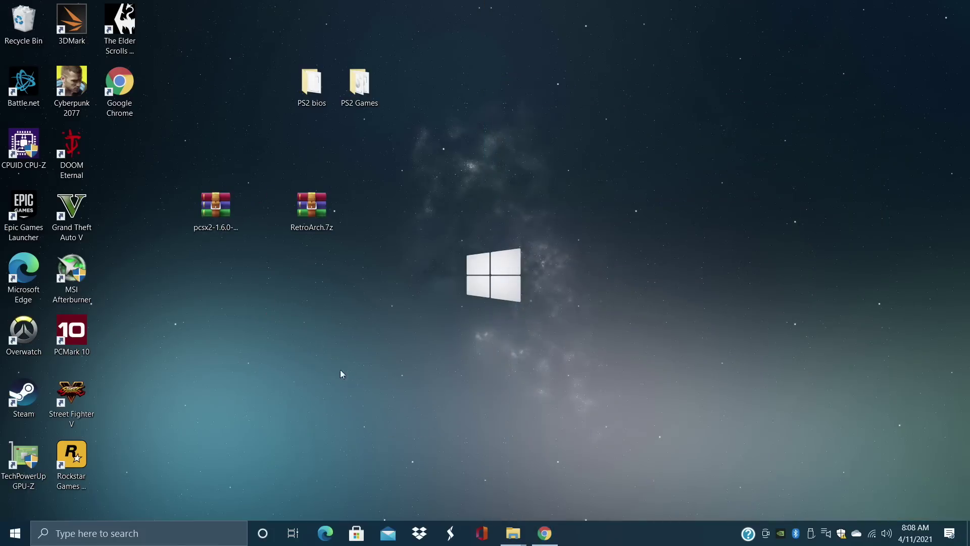
Extract the PCSX2 archive into its own pcsx2-1.6.0-binaries folder and rename the PCSX2 1.6.0 folder inside it as pcsx2.
{"action": "right_click", "coordinate": [224, 218]}
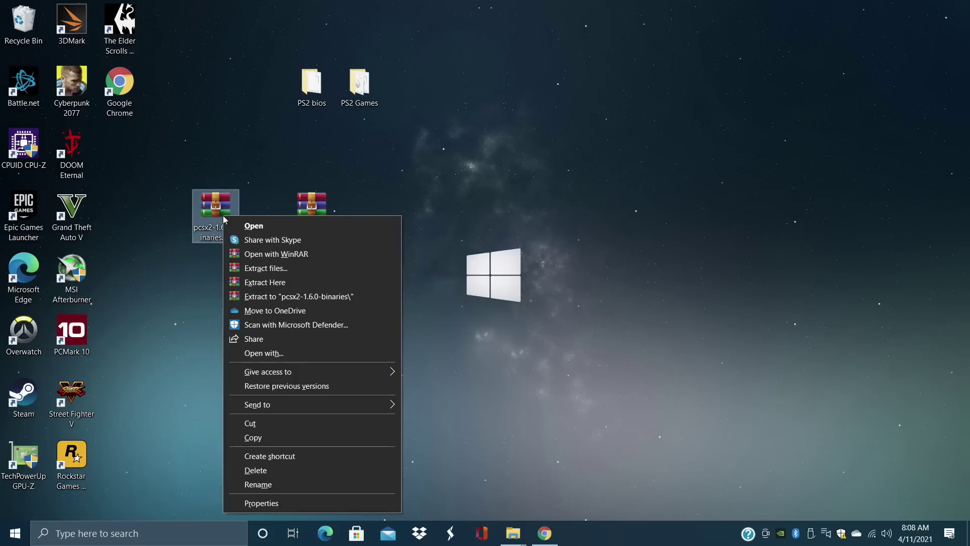
{"action": "left_click", "coordinate": [286, 297]}
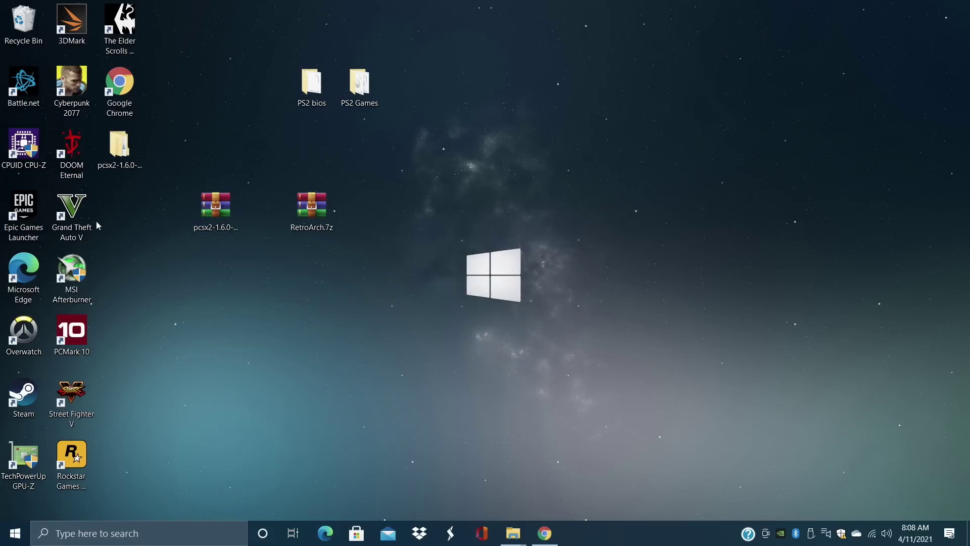
{"action": "double_click", "coordinate": [113, 163]}
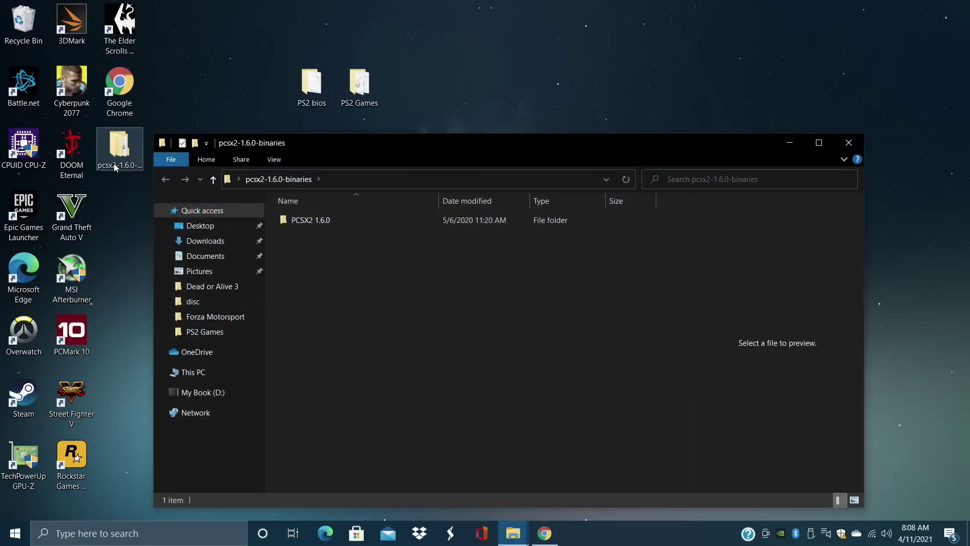
{"action": "right_click", "coordinate": [304, 220]}
{"action": "left_click", "coordinate": [337, 491]}
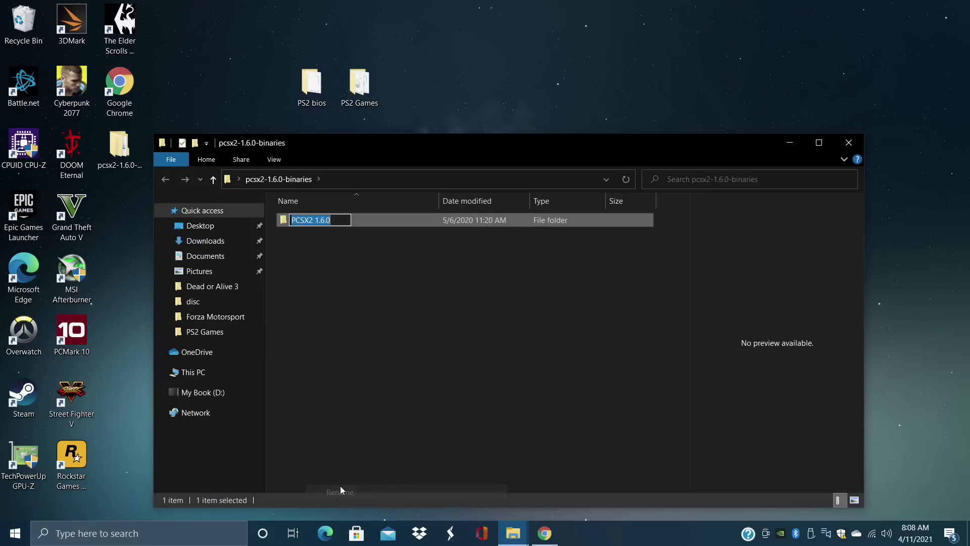
{"action": "key", "text": "BackSpace"}
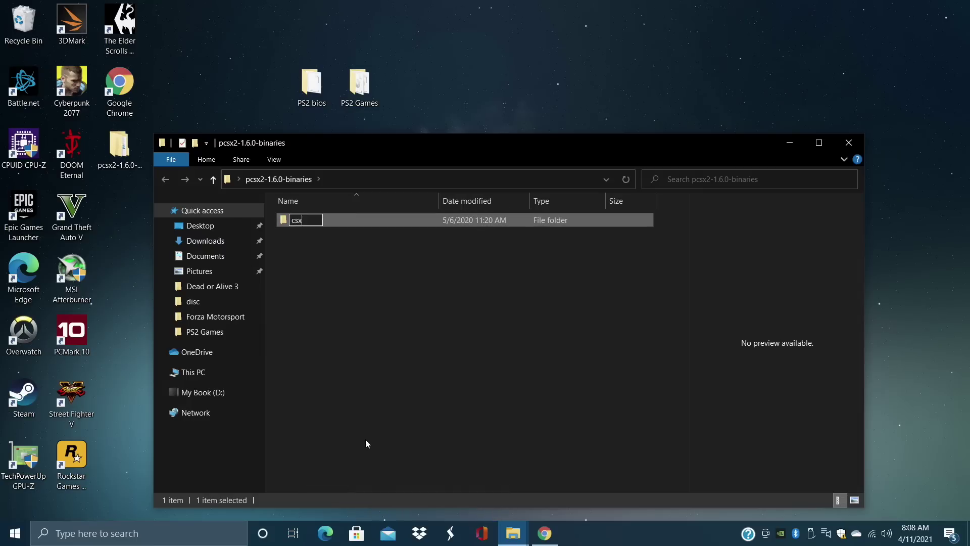
{"action": "type", "text": "pcsx2"}
{"action": "key", "text": "Return"}
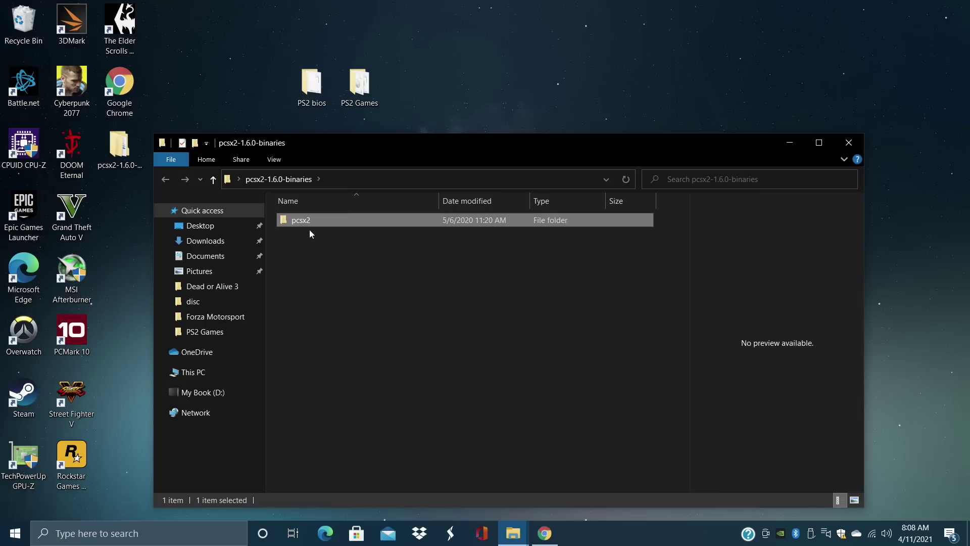
Run pcsx2.exe from the pcsx2 folder to start the first-time configuration.
{"action": "double_click", "coordinate": [310, 225]}
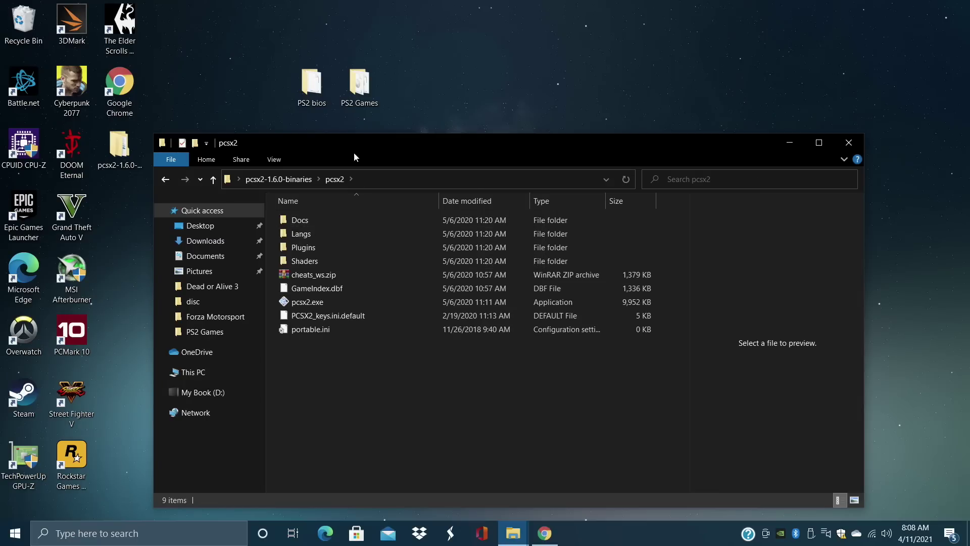
{"action": "left_click_drag", "start_coordinate": [347, 144], "coordinate": [354, 74]}
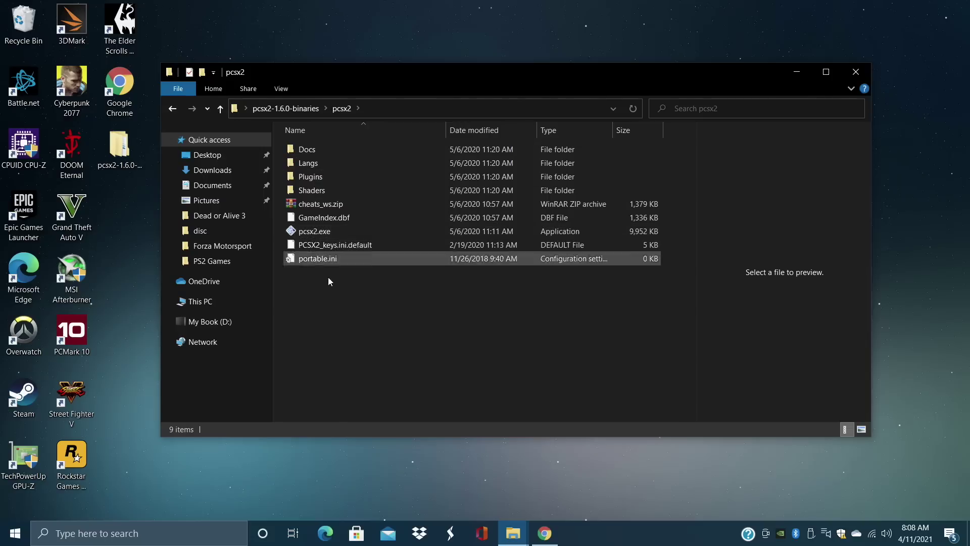
{"action": "left_click", "coordinate": [314, 234]}
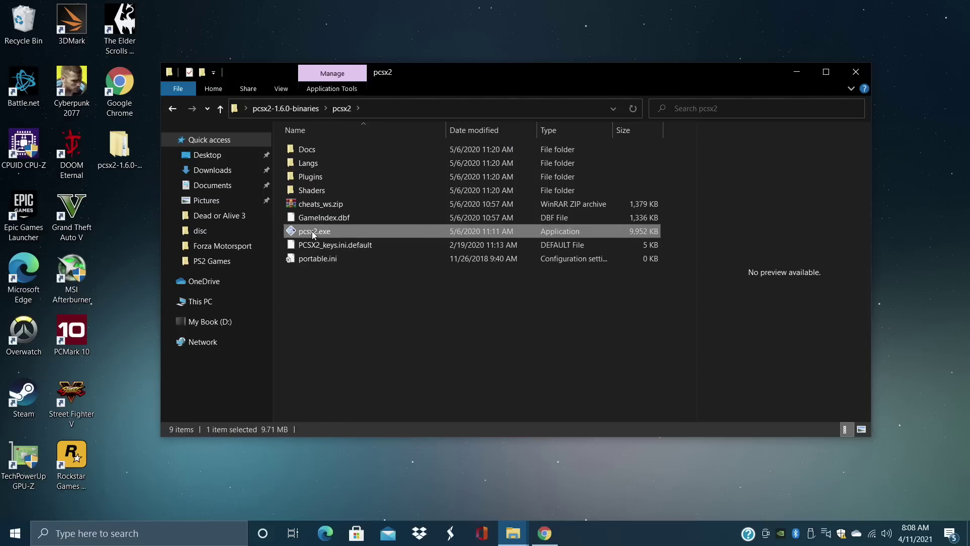
{"action": "double_click", "coordinate": [313, 233]}
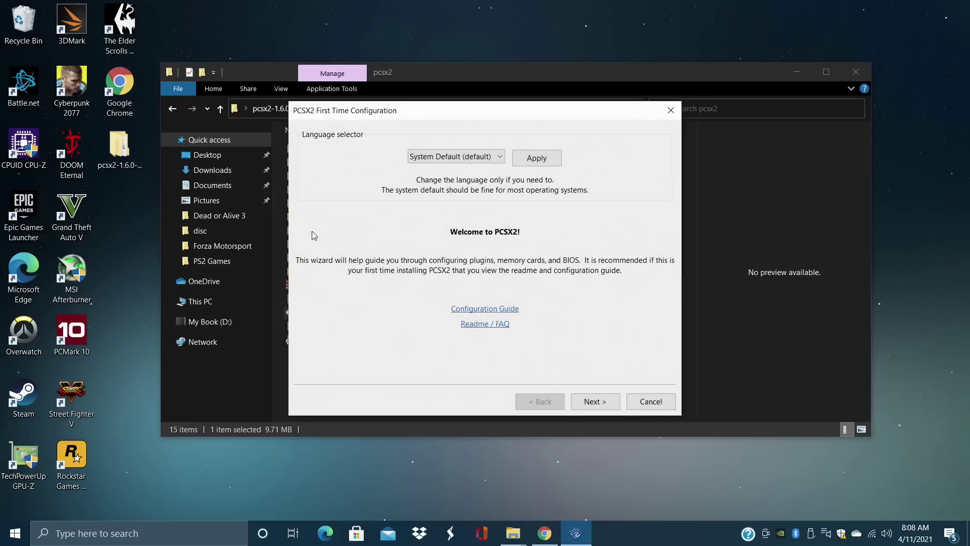
Advance the first-time configuration to the BIOS selection, try to finish it without a BIOS, and close the wizard.
{"action": "left_click", "coordinate": [593, 401]}
{"action": "left_click", "coordinate": [593, 402]}
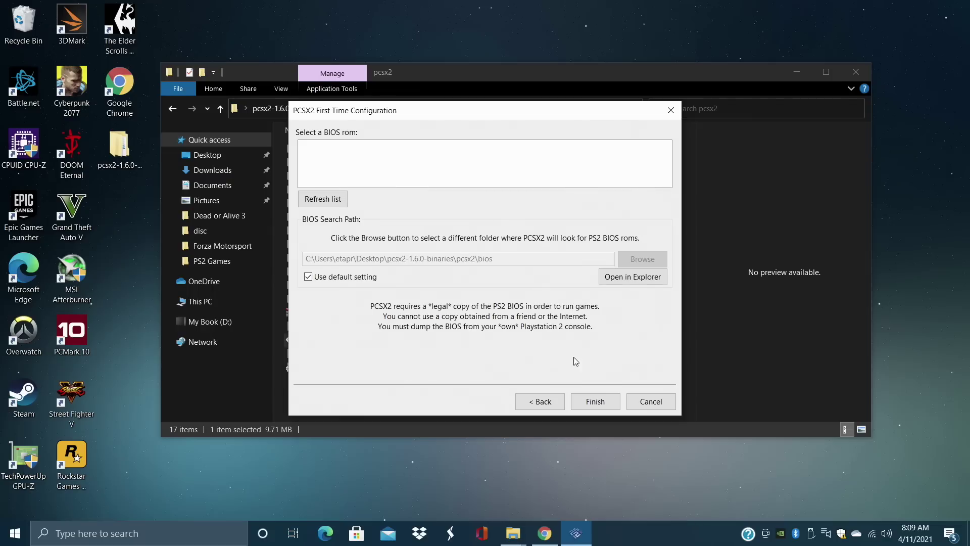
{"action": "left_click", "coordinate": [607, 402]}
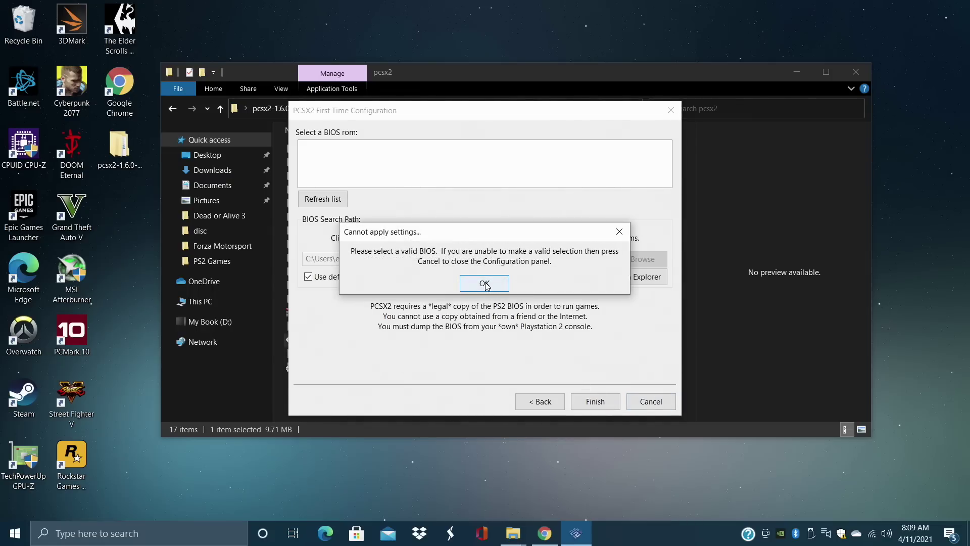
{"action": "left_click", "coordinate": [485, 284]}
{"action": "left_click", "coordinate": [674, 108]}
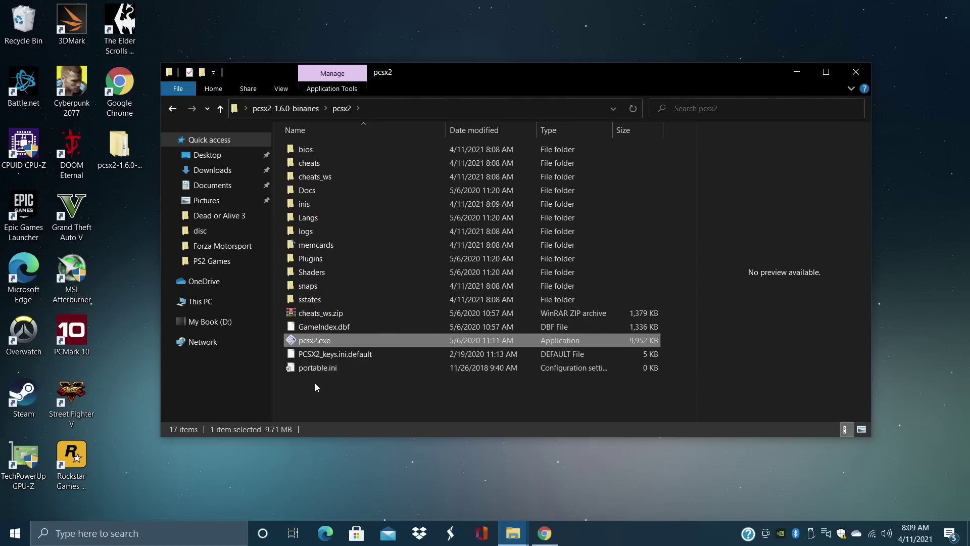
Move scph10000.bin from the PS2 bios folder on the desktop into the bios folder inside pcsx2, and close the emptied source folder.
{"action": "left_click_drag", "start_coordinate": [504, 64], "coordinate": [541, 149]}
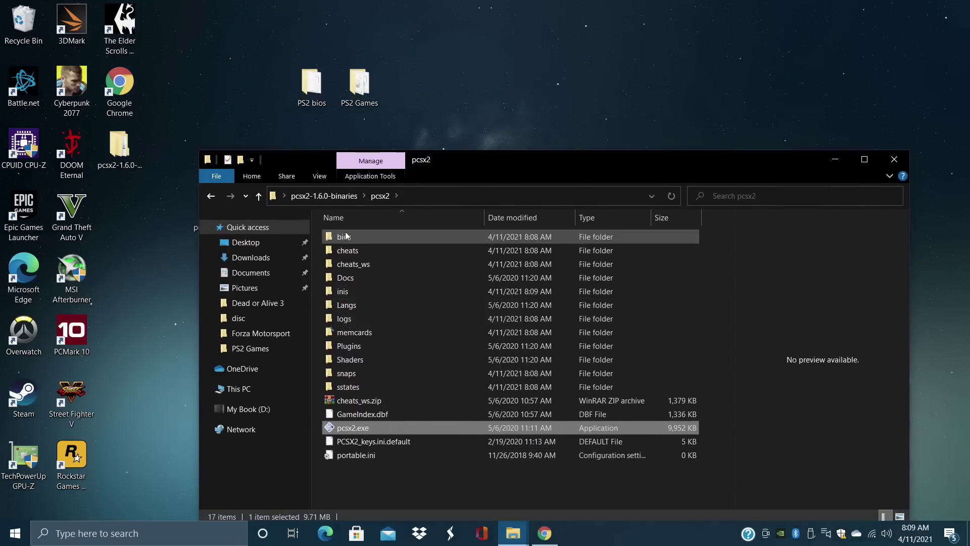
{"action": "double_click", "coordinate": [344, 237]}
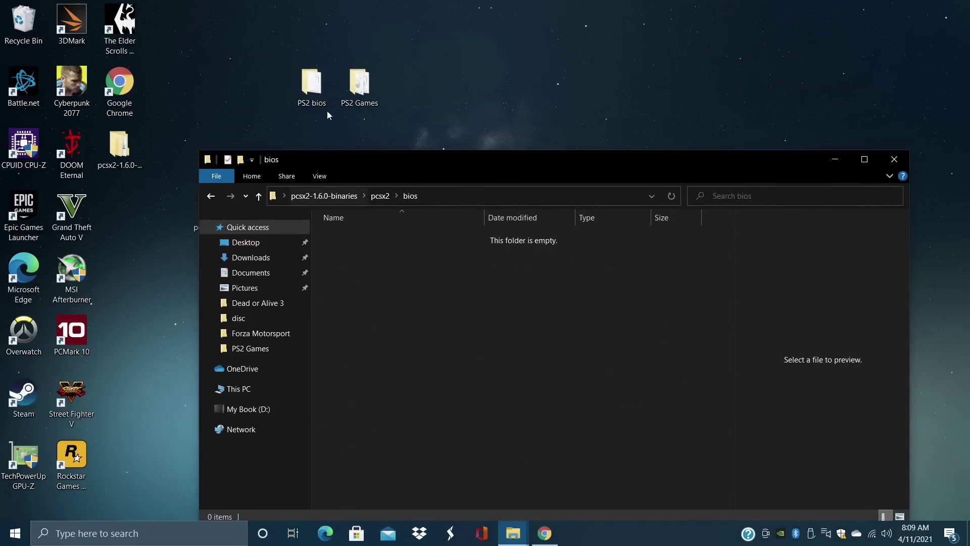
{"action": "double_click", "coordinate": [313, 89]}
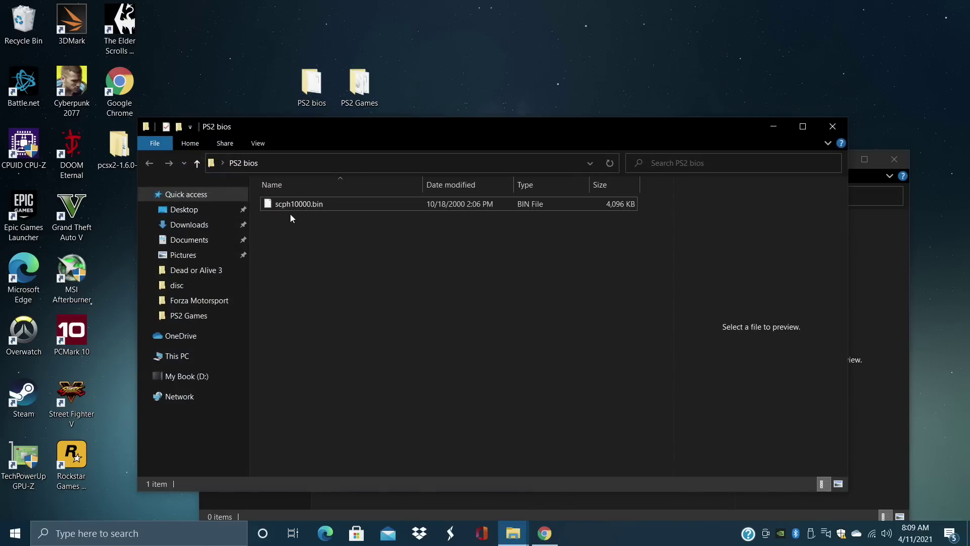
{"action": "left_click_drag", "start_coordinate": [323, 127], "coordinate": [645, 111]}
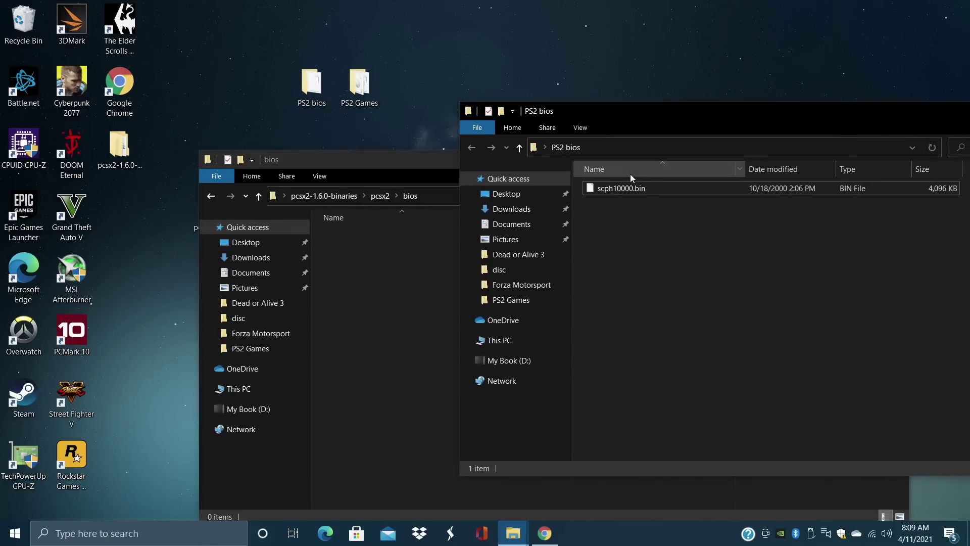
{"action": "left_click_drag", "start_coordinate": [621, 188], "coordinate": [364, 293]}
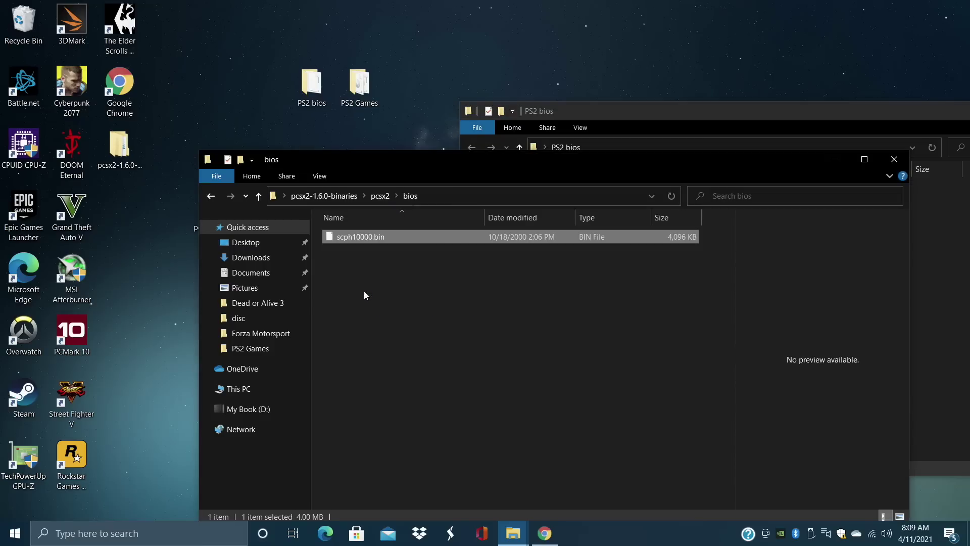
{"action": "left_click", "coordinate": [211, 196]}
{"action": "left_click_drag", "start_coordinate": [917, 111], "coordinate": [588, 110]}
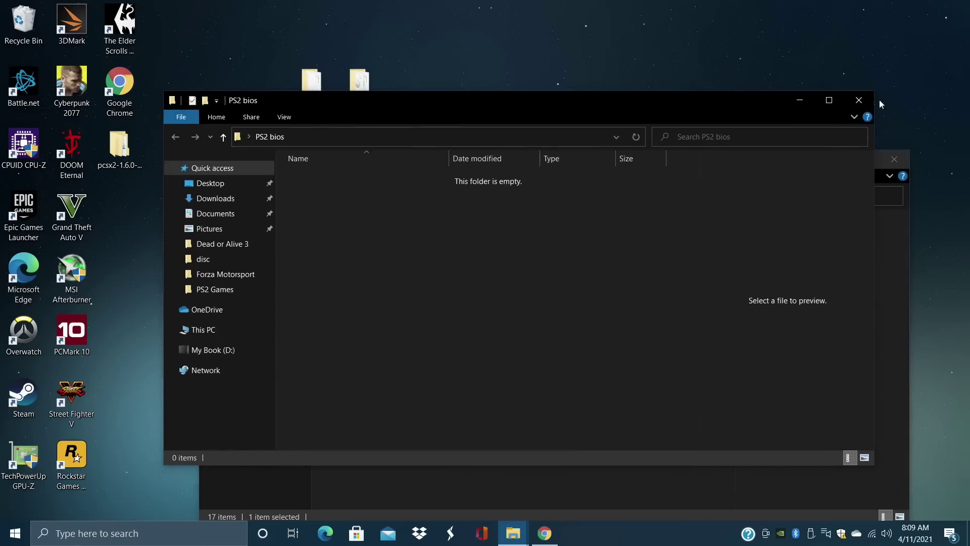
{"action": "left_click", "coordinate": [854, 104]}
Return to the pcsx2-1.6.0-binaries folder and snap its window to half of the screen so the RetroArch.7z archive is accessible.
{"action": "left_click_drag", "start_coordinate": [746, 159], "coordinate": [715, 51]}
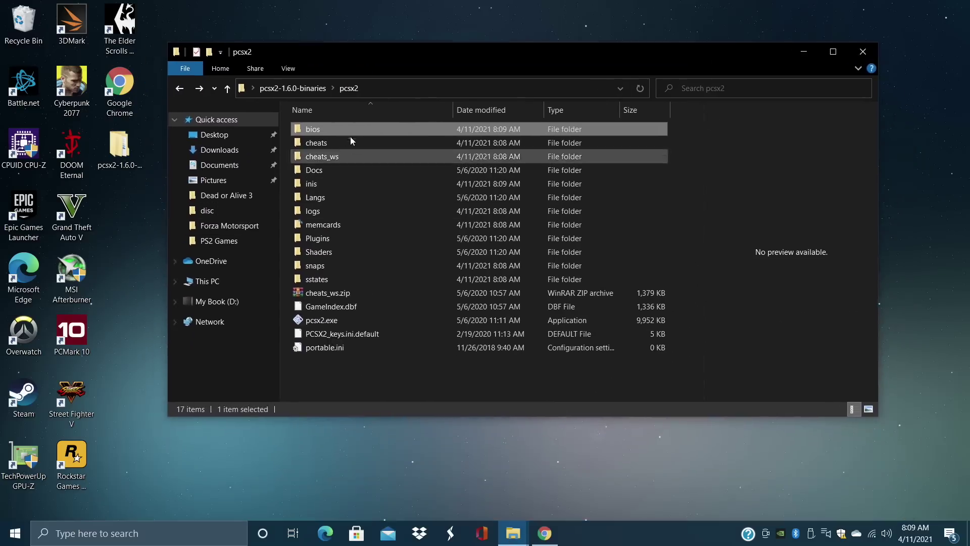
{"action": "left_click_drag", "start_coordinate": [373, 366], "coordinate": [293, 128]}
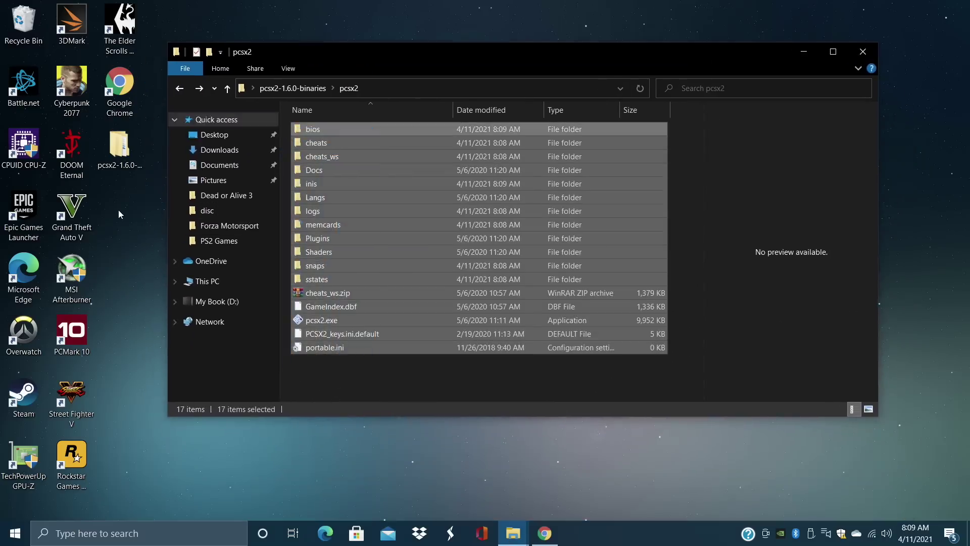
{"action": "left_click", "coordinate": [179, 89]}
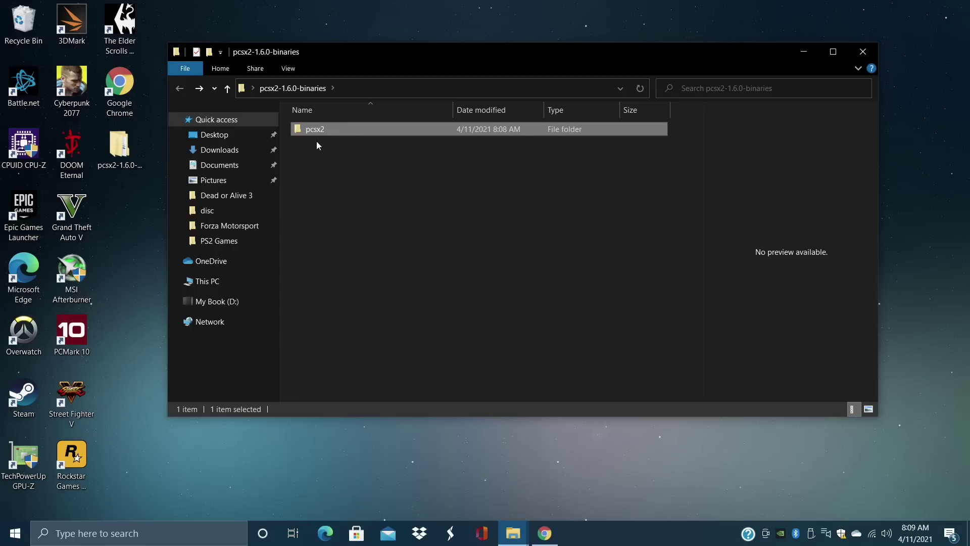
{"action": "left_click_drag", "start_coordinate": [617, 52], "coordinate": [967, 197]}
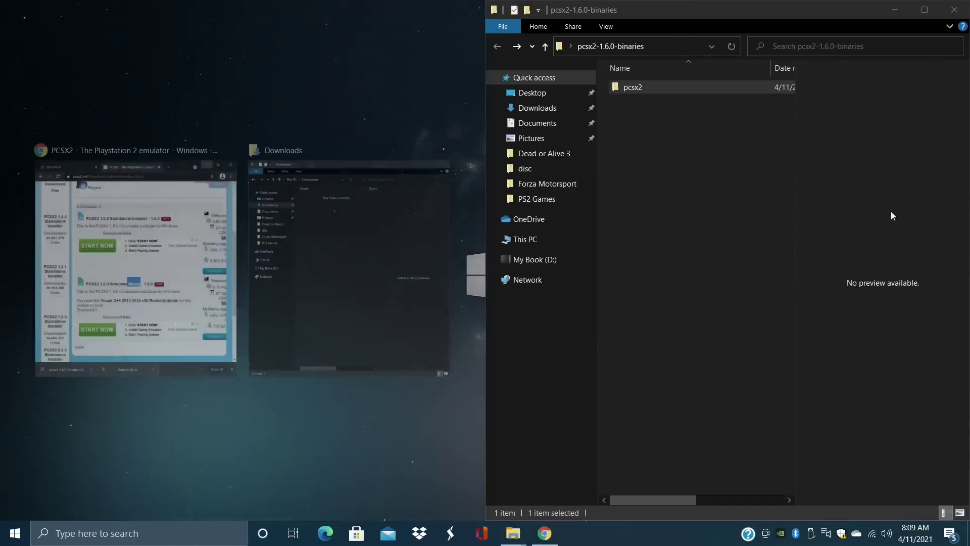
{"action": "left_click", "coordinate": [407, 85]}
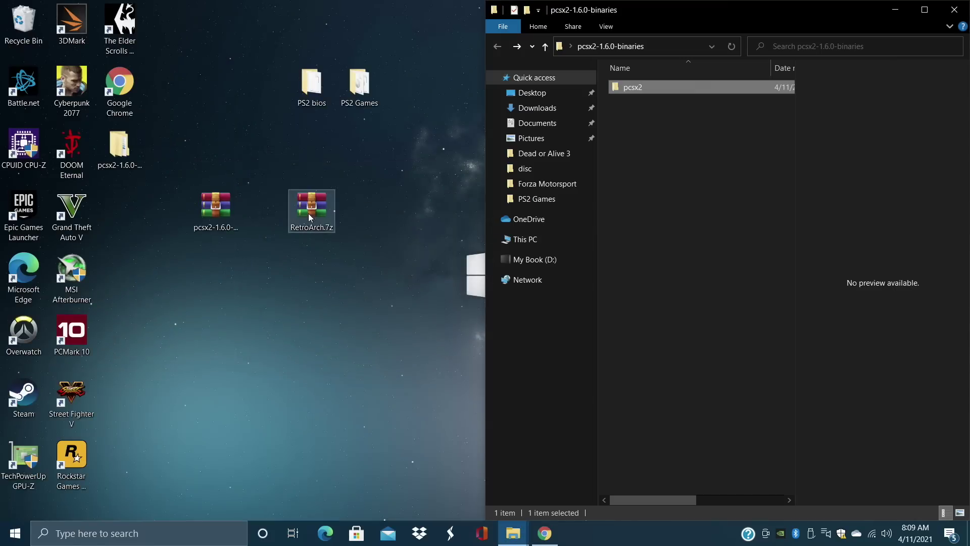
Extract RetroArch.7z into its own RetroArch folder and open the system folder inside RetroArch-Win64 beside the PCSX2 window.
{"action": "right_click", "coordinate": [311, 214]}
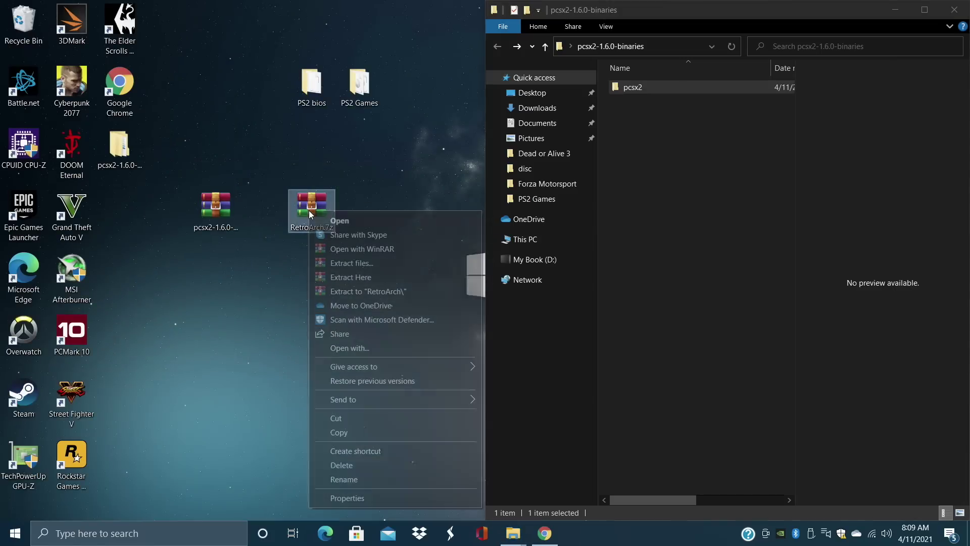
{"action": "left_click", "coordinate": [354, 291]}
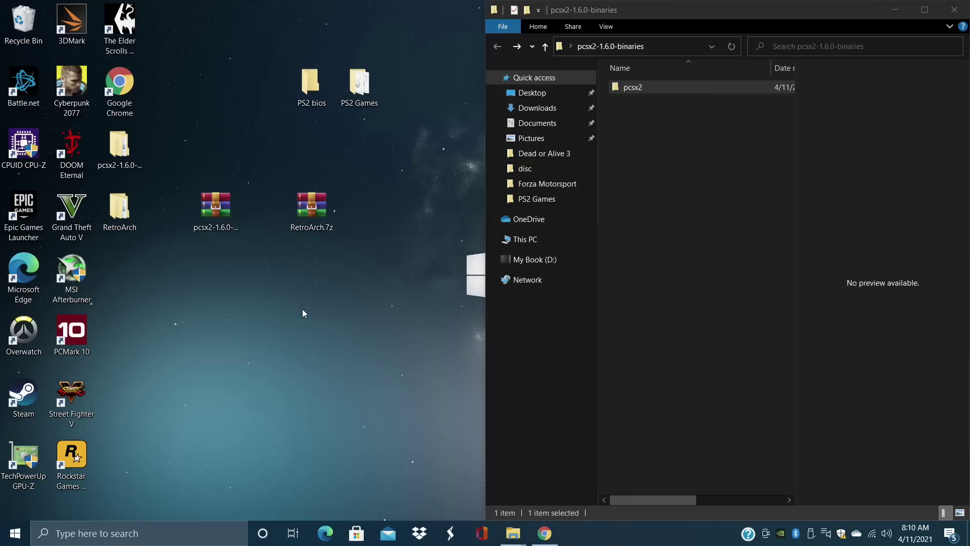
{"action": "double_click", "coordinate": [129, 216]}
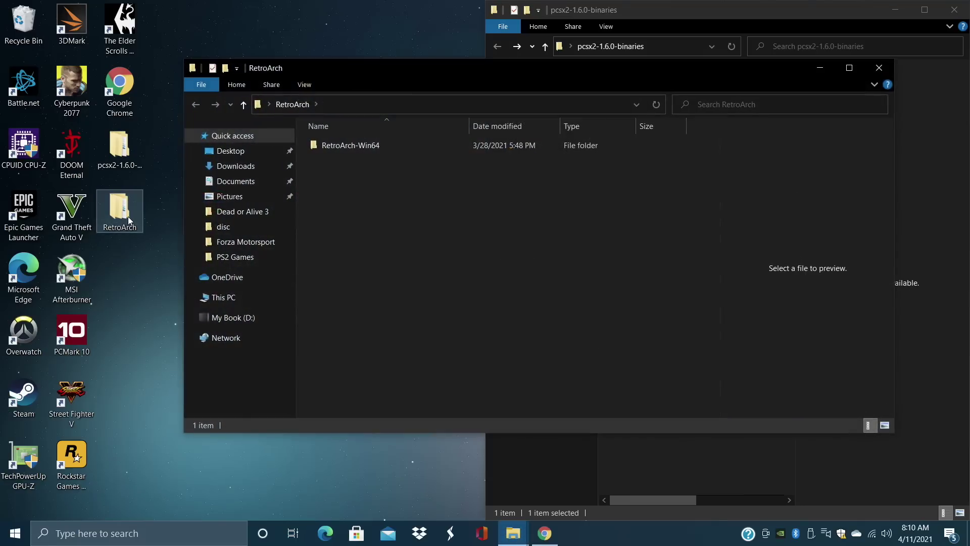
{"action": "double_click", "coordinate": [372, 146]}
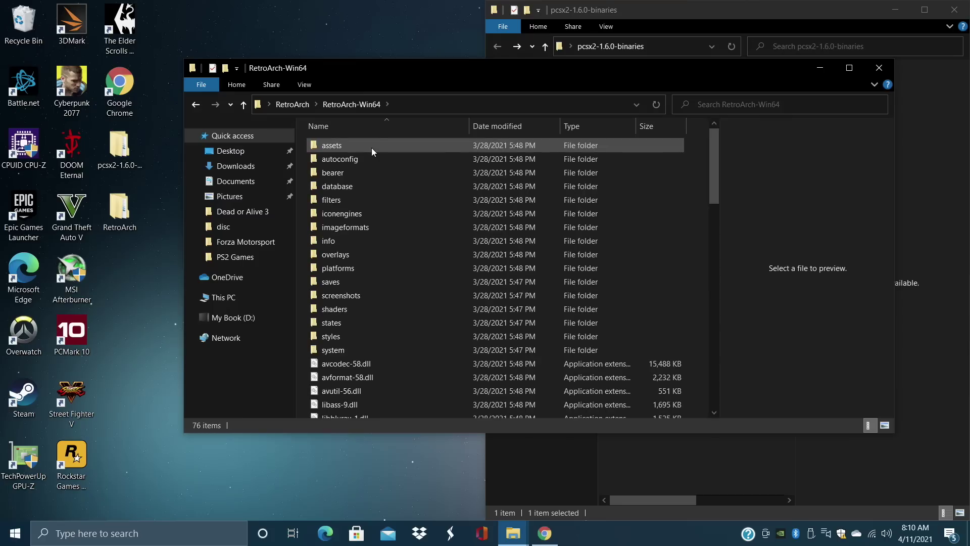
{"action": "double_click", "coordinate": [342, 354]}
{"action": "left_click_drag", "start_coordinate": [419, 78], "coordinate": [2, 278]}
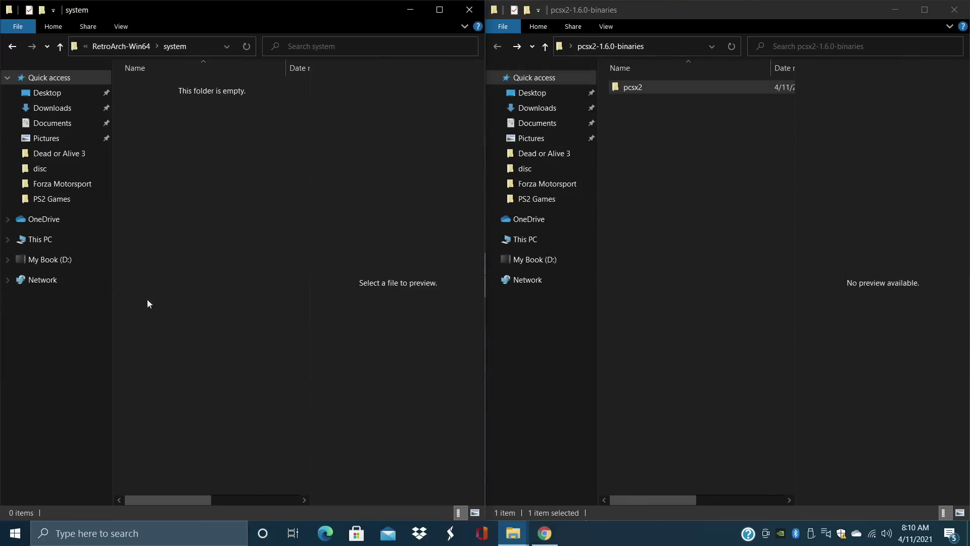
Move the whole pcsx2 folder from pcsx2-1.6.0-binaries into RetroArch's system folder and close the emptied source window.
{"action": "double_click", "coordinate": [646, 90]}
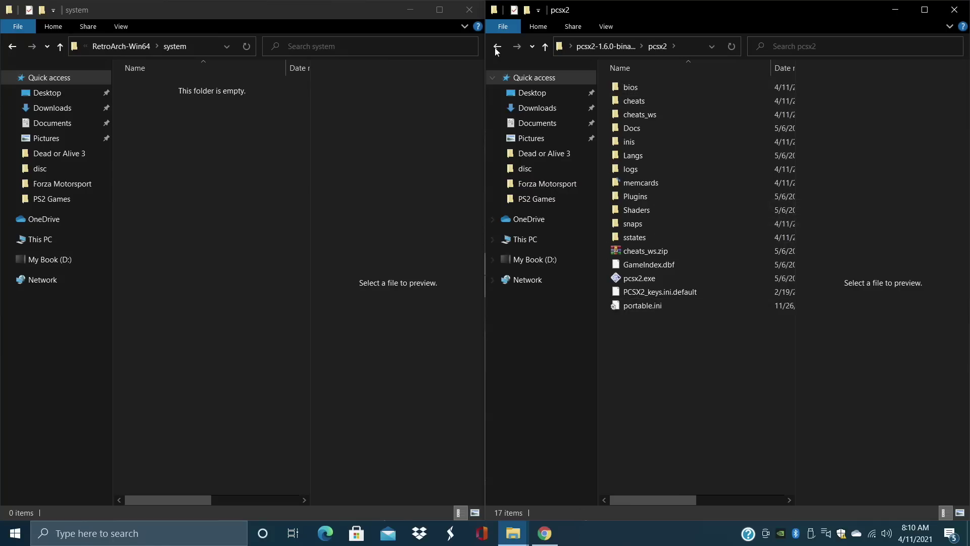
{"action": "left_click", "coordinate": [496, 48]}
{"action": "left_click_drag", "start_coordinate": [625, 89], "coordinate": [212, 215]}
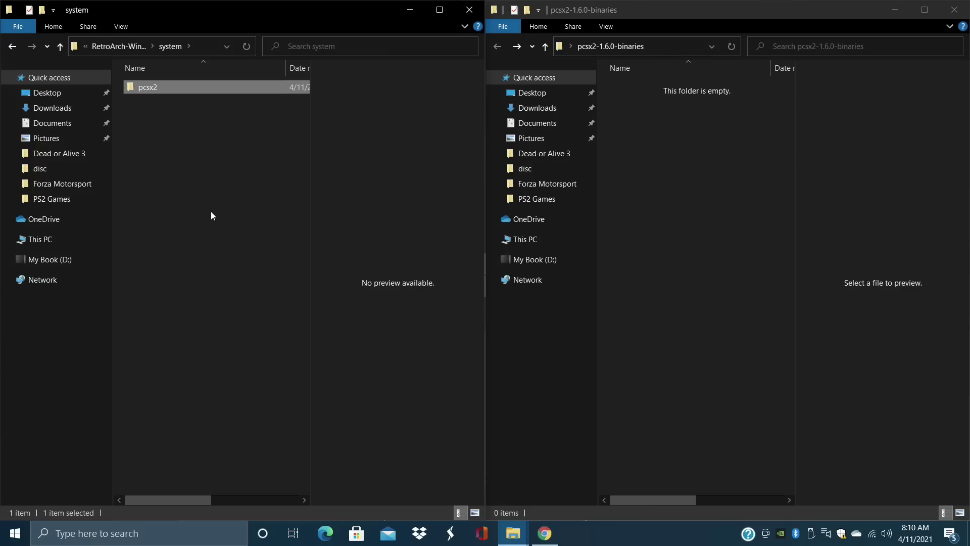
{"action": "left_click", "coordinate": [952, 9]}
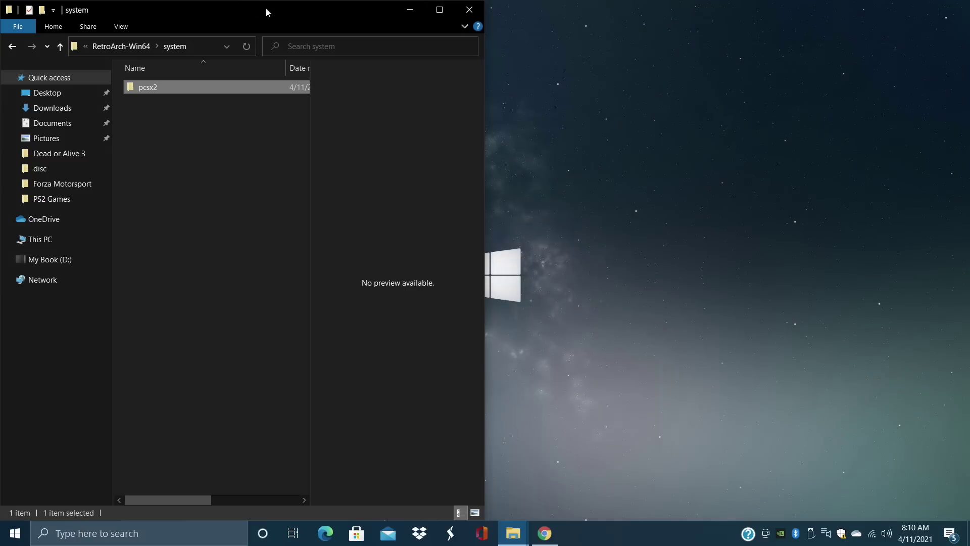
Create a shortcut to retroarch.exe from the RetroArch-Win64 folder, move it to the desktop, and close the folder window.
{"action": "left_click_drag", "start_coordinate": [266, 8], "coordinate": [689, 35]}
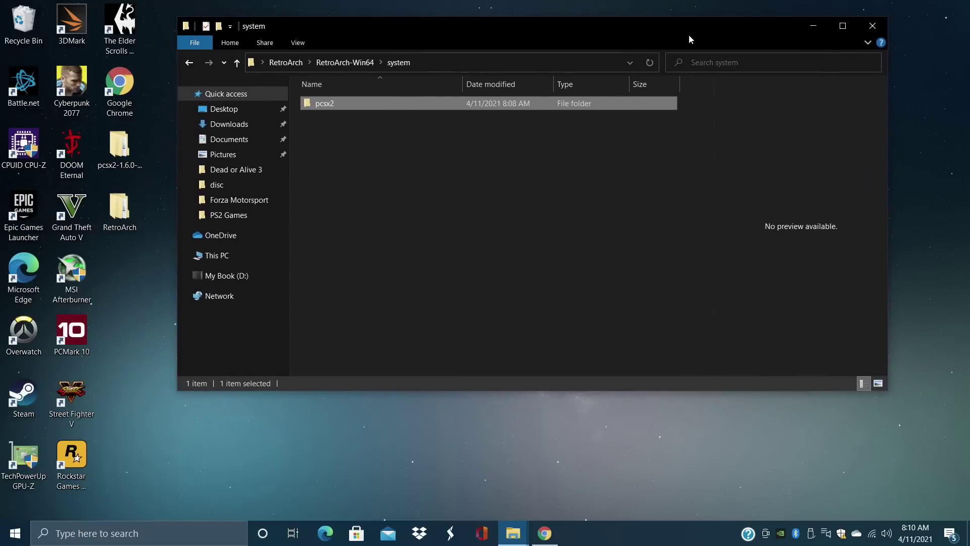
{"action": "left_click", "coordinate": [190, 64]}
{"action": "scroll", "coordinate": [388, 244], "scroll_direction": "down", "scroll_amount": 8}
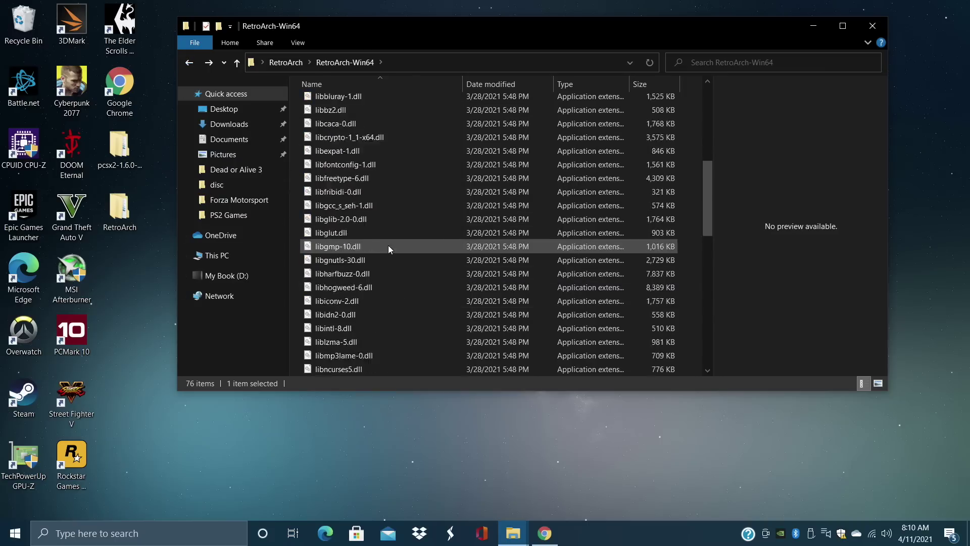
{"action": "scroll", "coordinate": [388, 246], "scroll_direction": "down", "scroll_amount": 10}
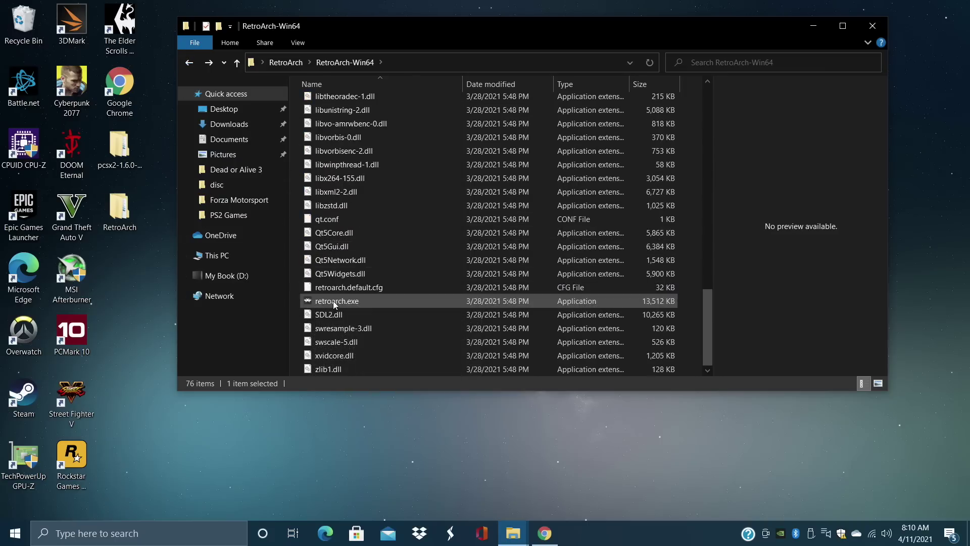
{"action": "right_click", "coordinate": [334, 303]}
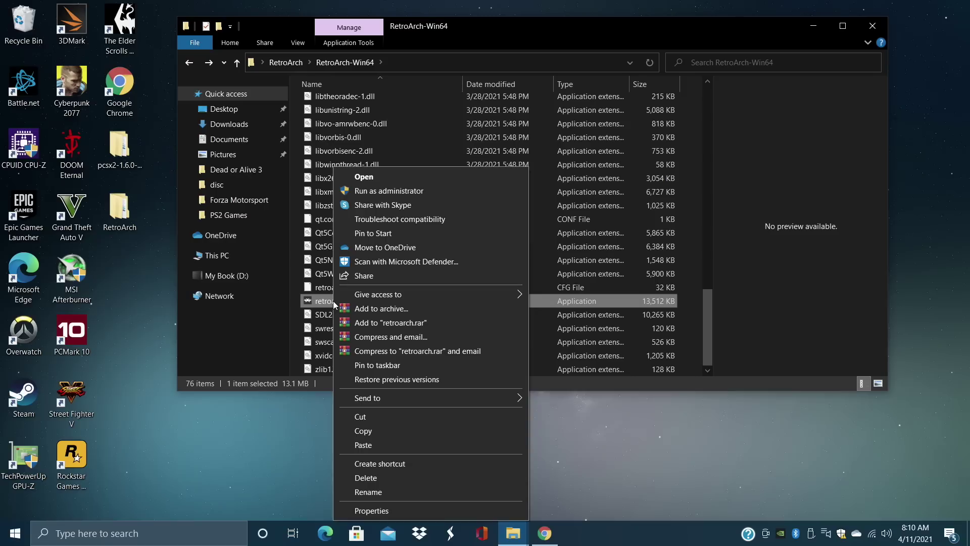
{"action": "left_click", "coordinate": [384, 463]}
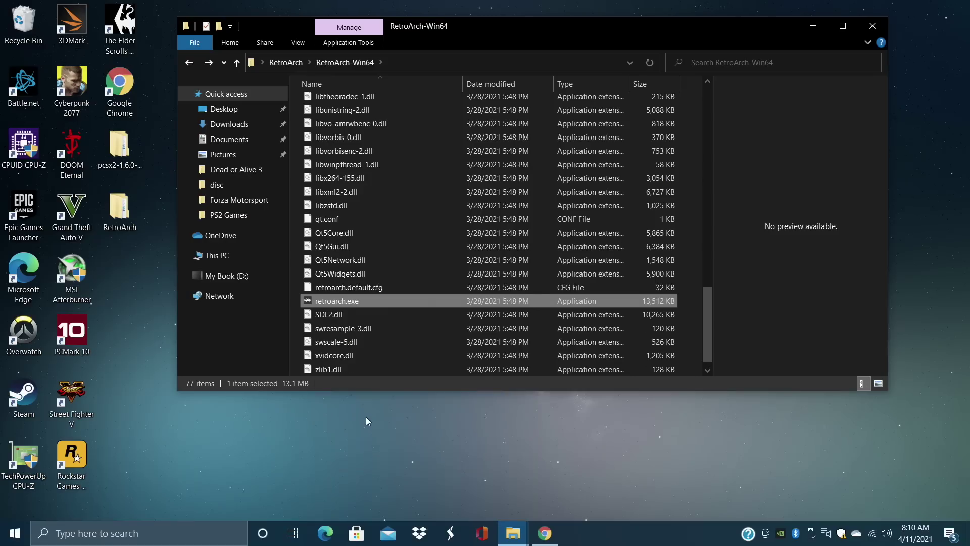
{"action": "left_click_drag", "start_coordinate": [356, 312], "coordinate": [141, 306]}
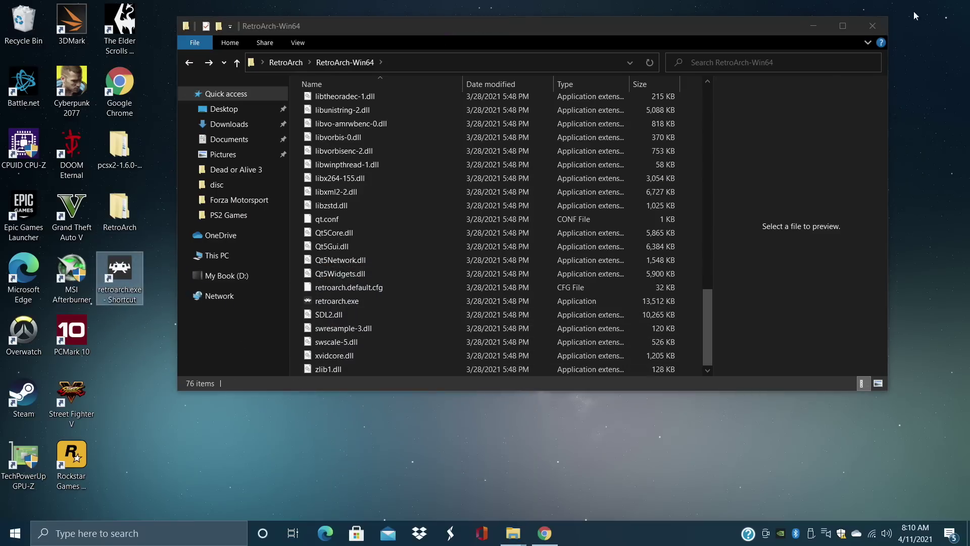
{"action": "left_click", "coordinate": [872, 26]}
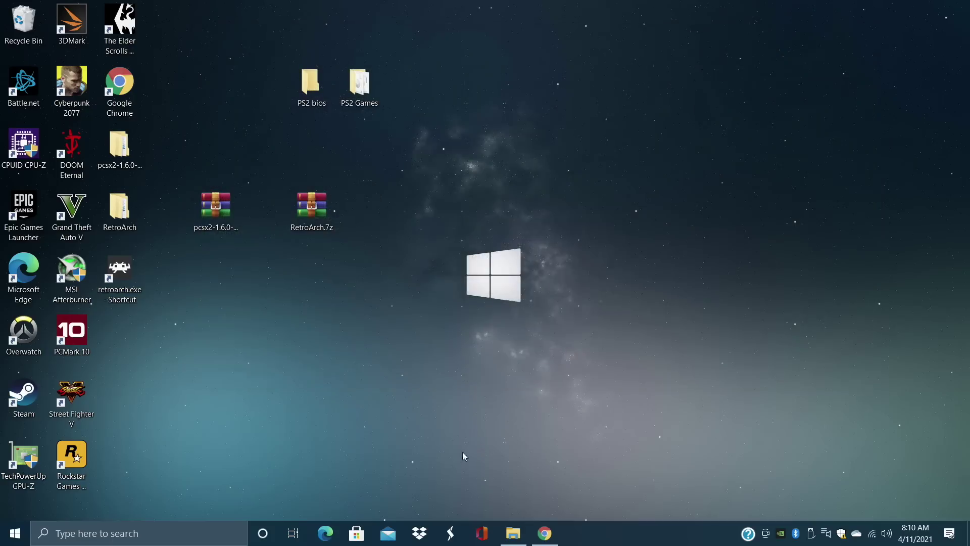
Launch RetroArch from its desktop shortcut and open the Online Updater.
{"action": "double_click", "coordinate": [119, 273]}
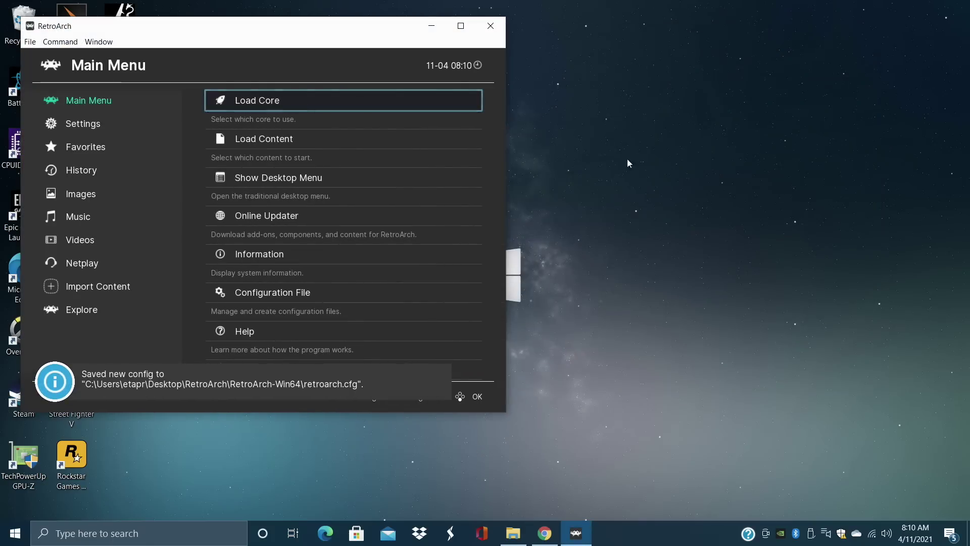
{"action": "left_click_drag", "start_coordinate": [296, 33], "coordinate": [552, 57]}
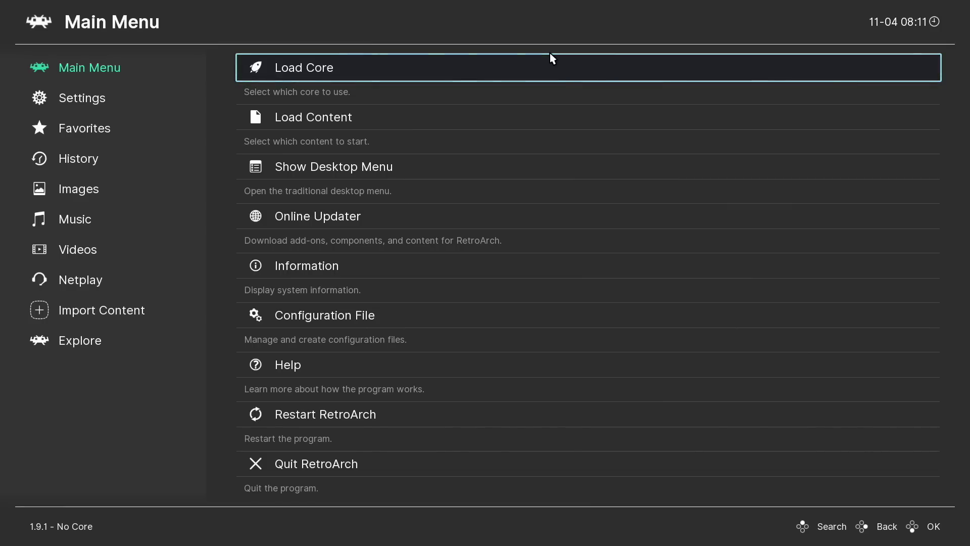
{"action": "key", "text": "Down"}
{"action": "key", "text": "Down"}
{"action": "key", "text": "Down"}
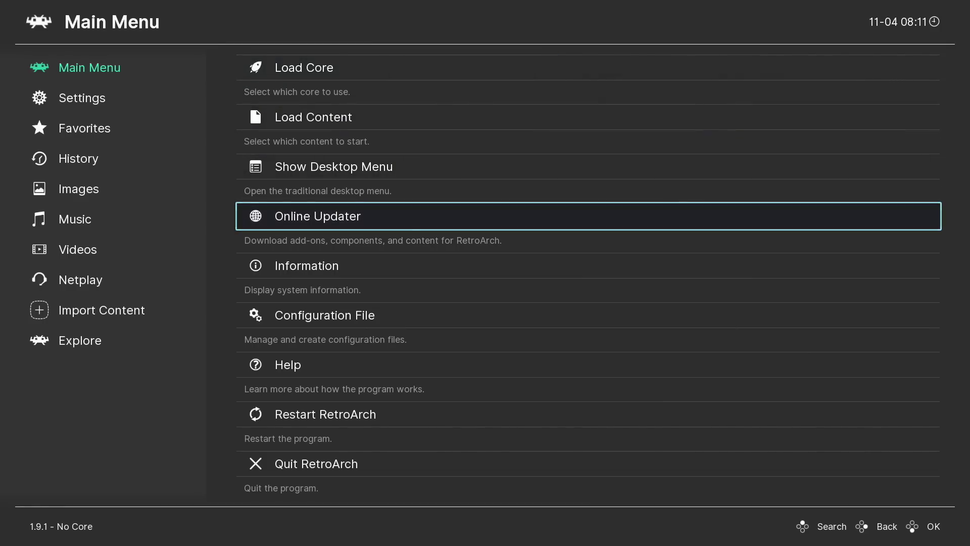
{"action": "key", "text": "Return"}
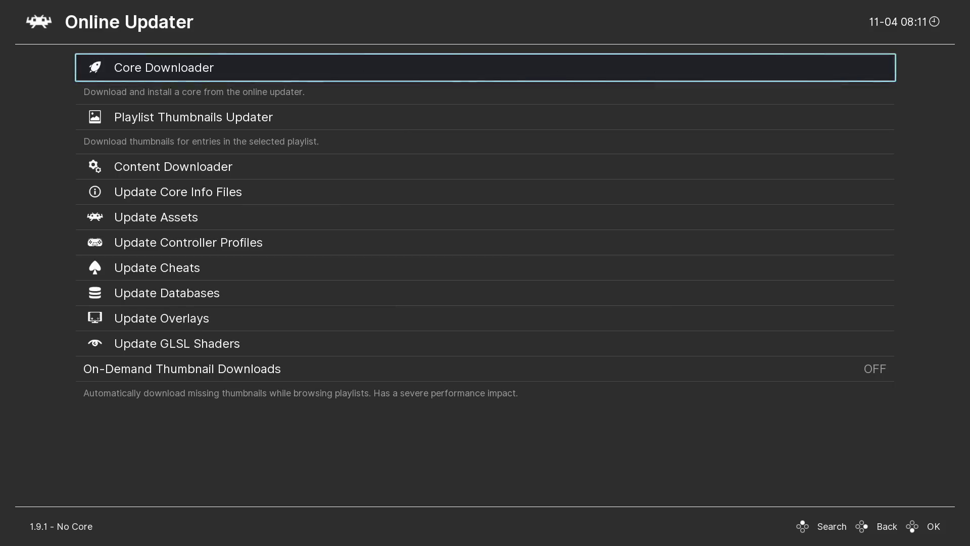
Update RetroArch's core info files and assets through the Online Updater.
{"action": "key", "text": "Down"}
{"action": "key", "text": "Down"}
{"action": "key", "text": "Down"}
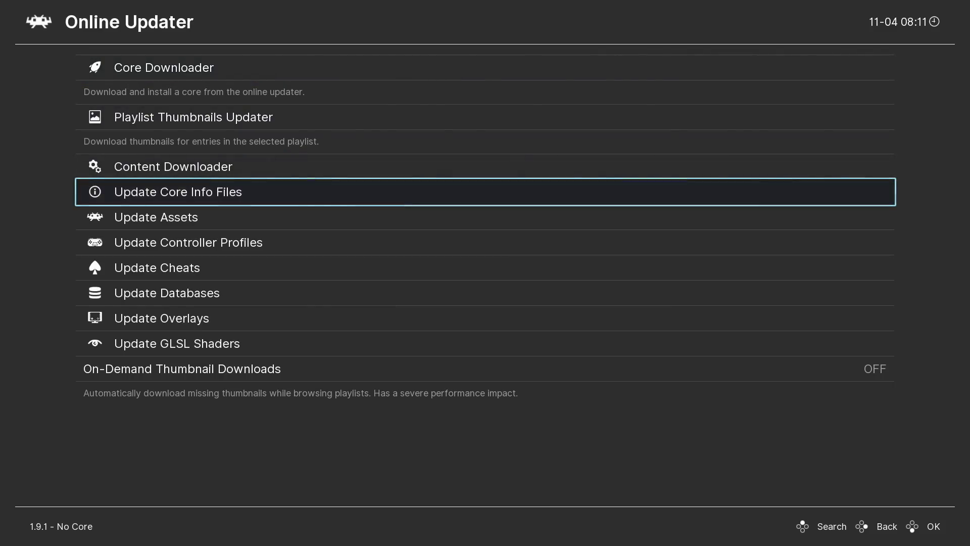
{"action": "key", "text": "Return"}
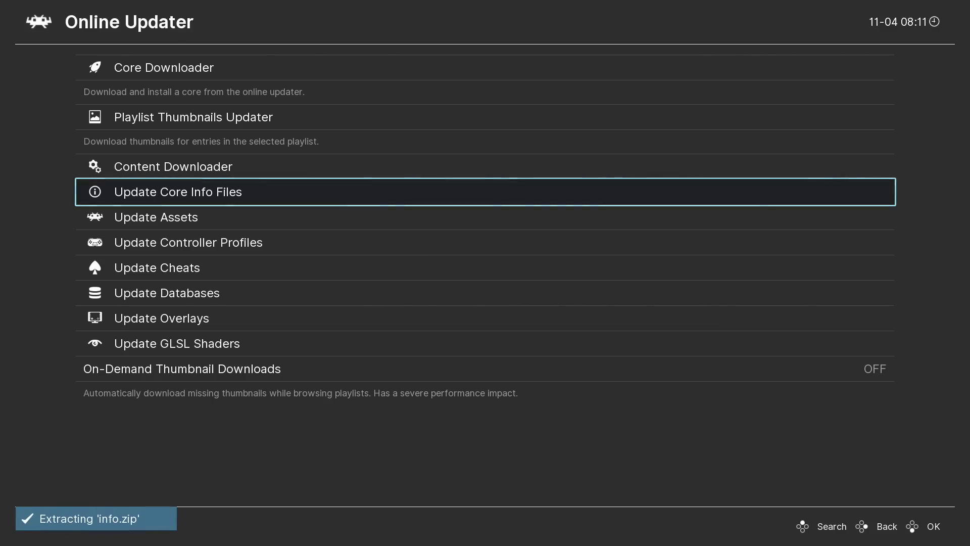
{"action": "key", "text": "Down"}
{"action": "key", "text": "Return"}
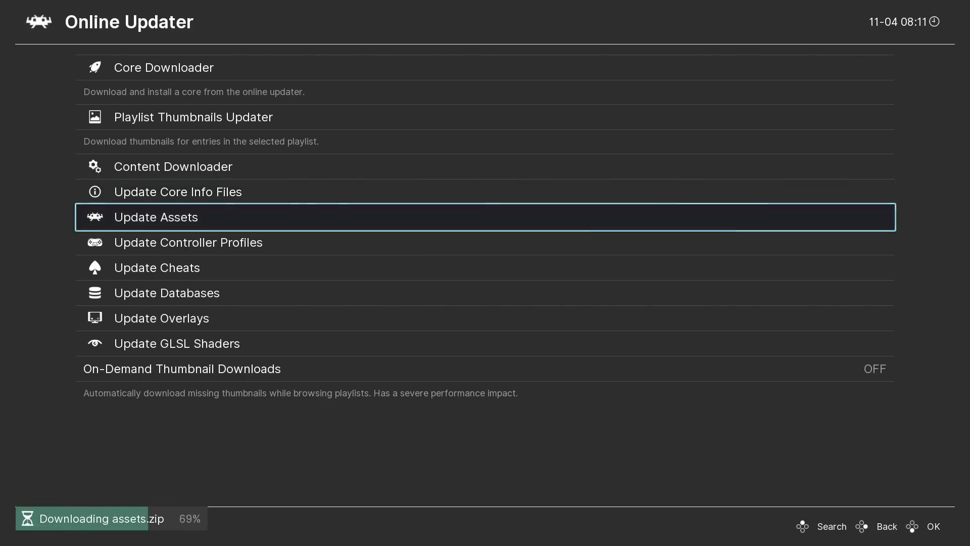
Update RetroArch's databases through the Online Updater.
{"action": "key", "text": "Down"}
{"action": "key", "text": "Down"}
{"action": "key", "text": "Down"}
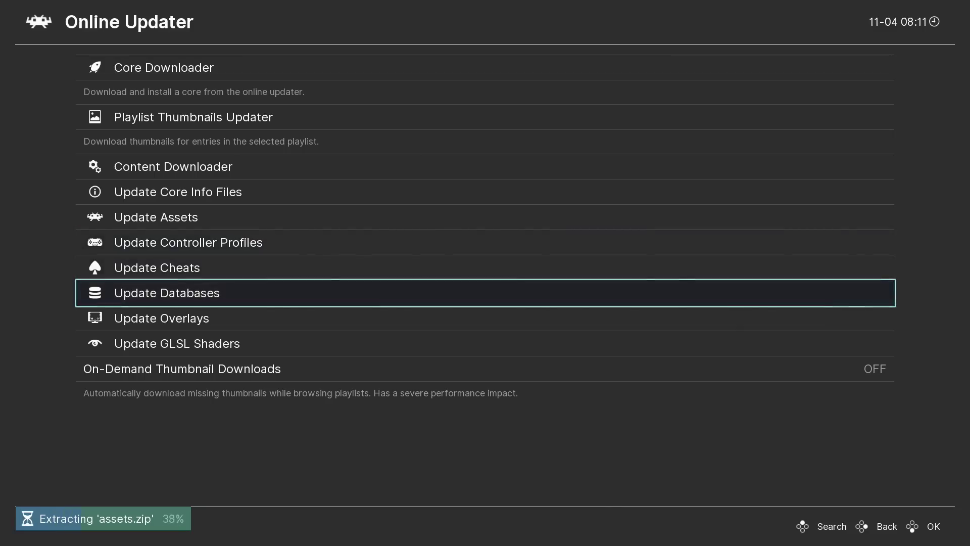
{"action": "key", "text": "Return"}
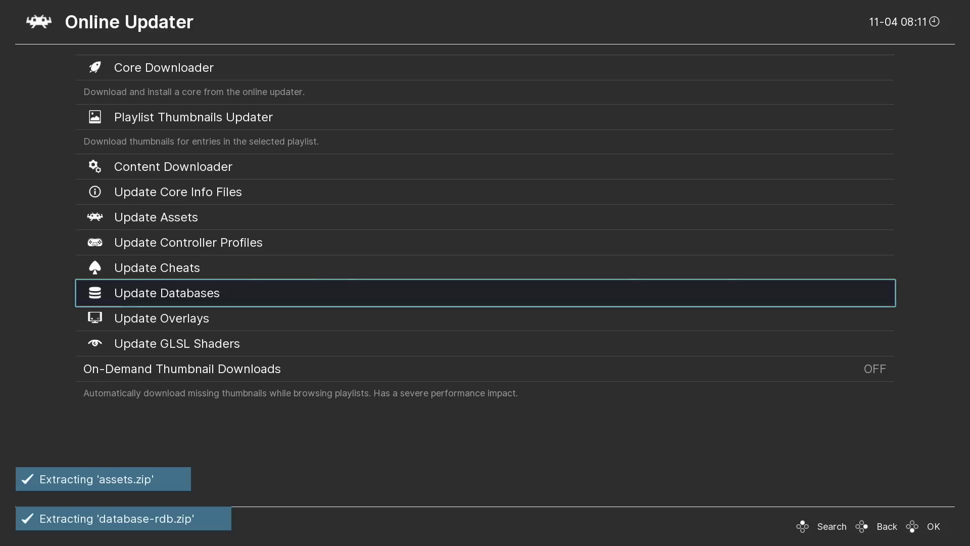
Reopen the Online Updater from the main menu and open the Core Downloader.
{"action": "key", "text": "Up"}
{"action": "key", "text": "Up"}
{"action": "key", "text": "Up"}
{"action": "key", "text": "Up"}
{"action": "key", "text": "Up"}
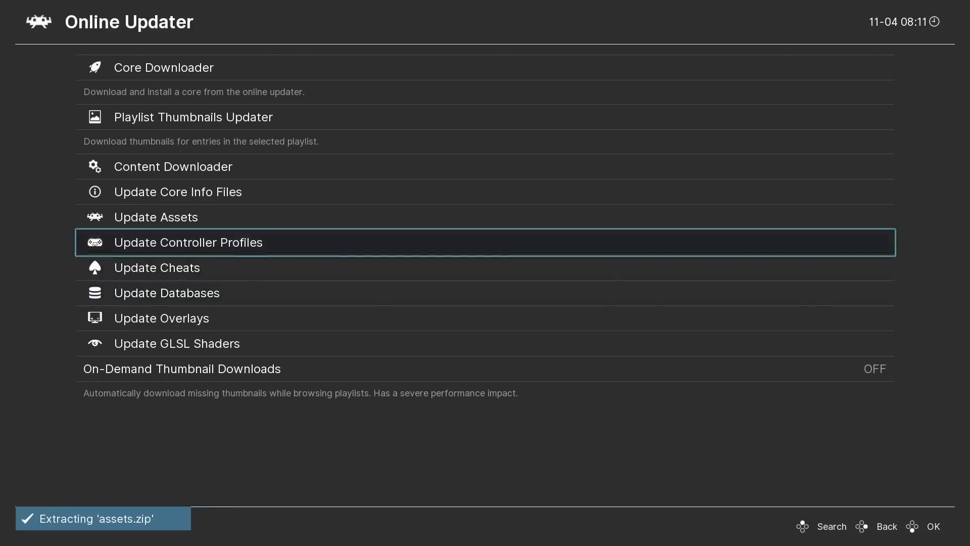
{"action": "key", "text": "Up"}
{"action": "key", "text": "Up"}
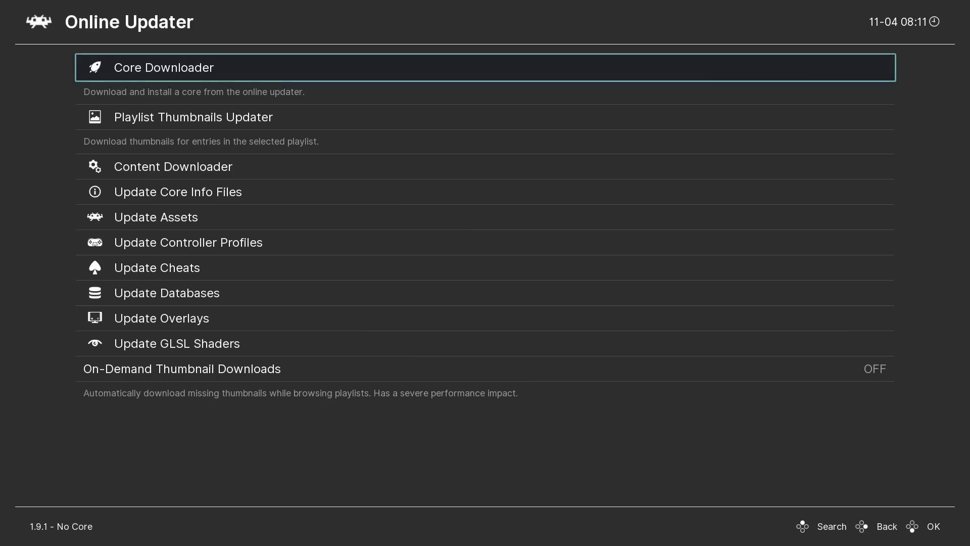
{"action": "key", "text": "BackSpace"}
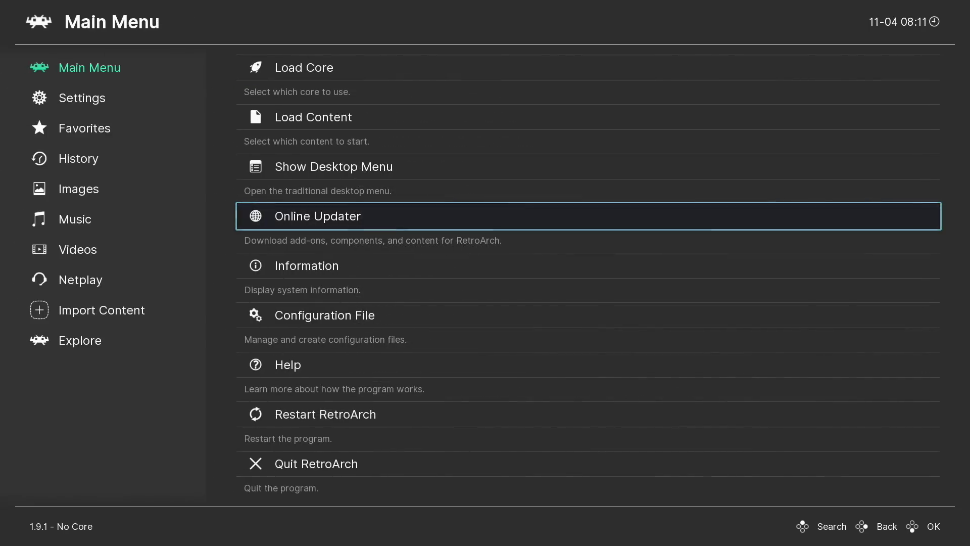
{"action": "key", "text": "Return"}
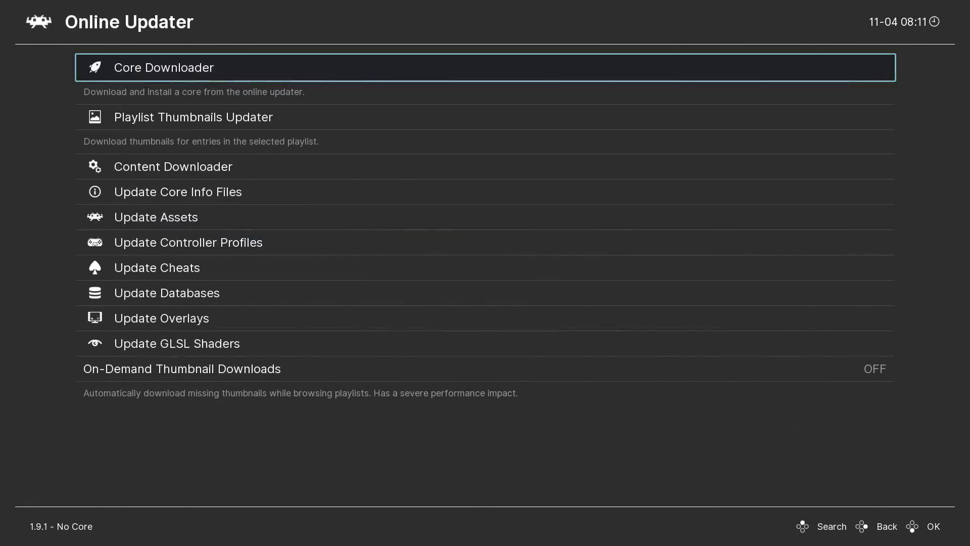
{"action": "key", "text": "Return"}
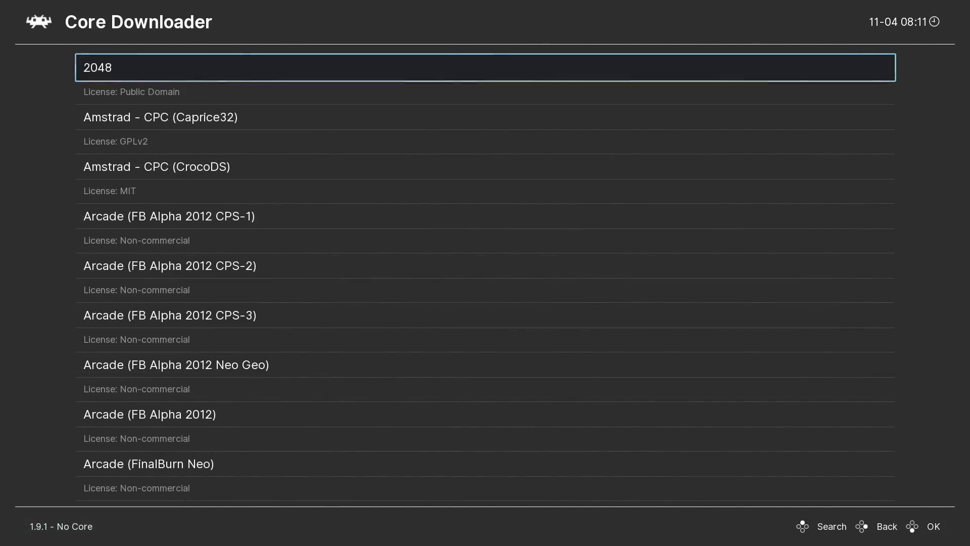
Download and install the Sony - PlayStation 2 (PCSX2) core.
{"action": "key", "text": "Up"}
{"action": "key", "text": "Up"}
{"action": "key", "text": "Up"}
{"action": "key", "text": "Up"}
{"action": "key", "text": "Up"}
{"action": "key", "text": "Up"}
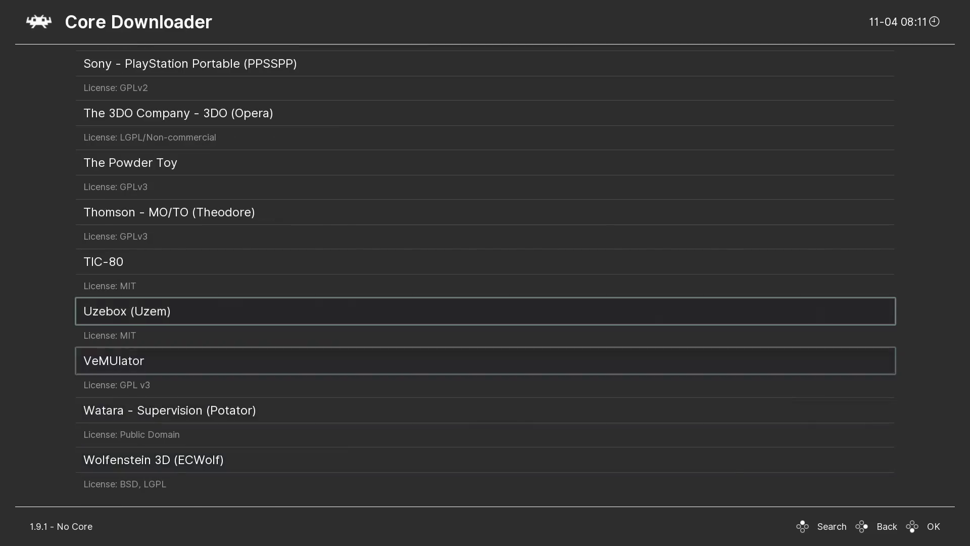
{"action": "key", "text": "Up"}
{"action": "key", "text": "Up"}
{"action": "key", "text": "Up"}
{"action": "key", "text": "Up"}
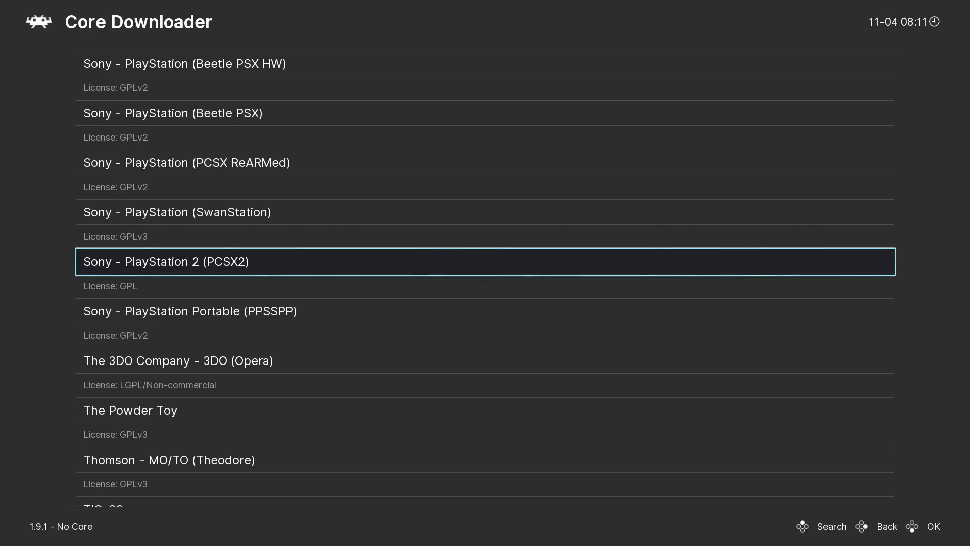
{"action": "key", "text": "Return"}
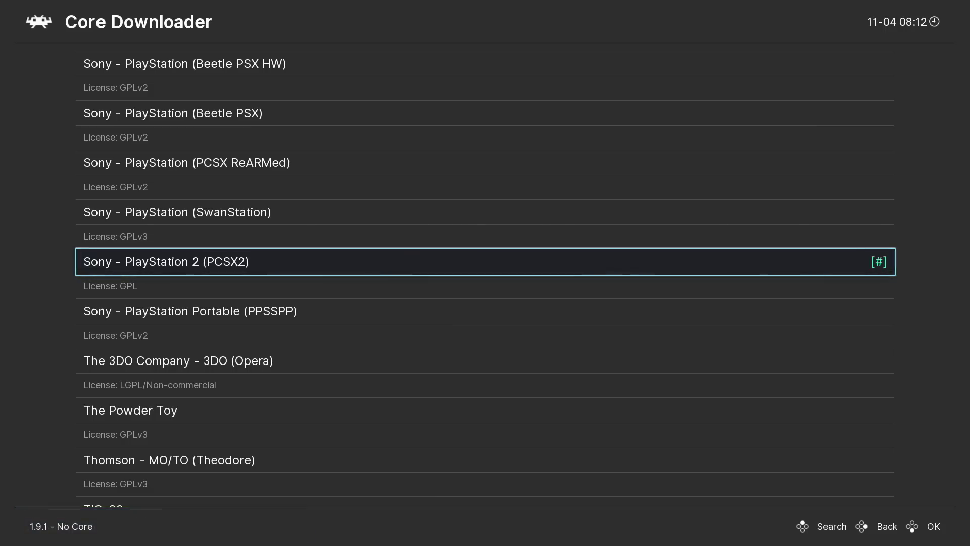
Return to the main menu and open Load Content.
{"action": "key", "text": "Escape"}
{"action": "key", "text": "BackSpace"}
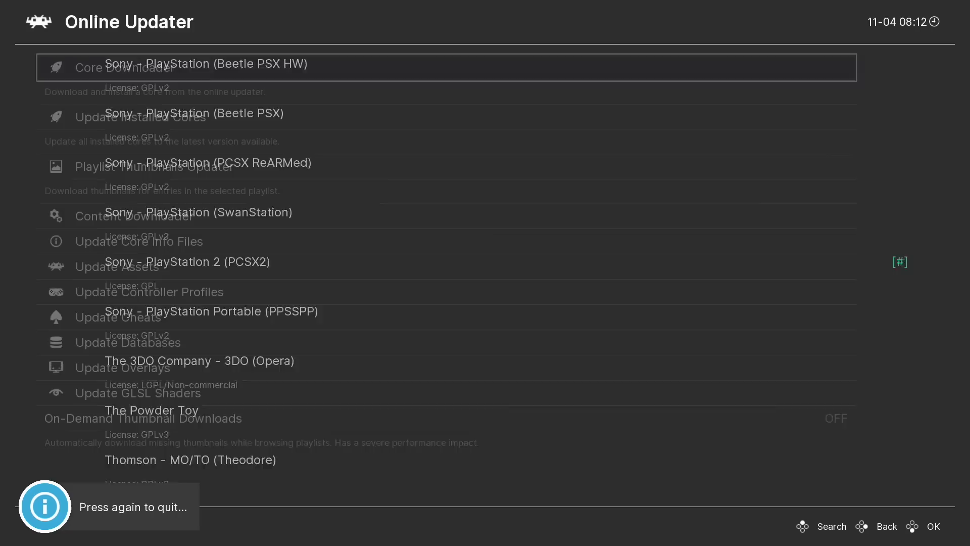
{"action": "key", "text": "BackSpace"}
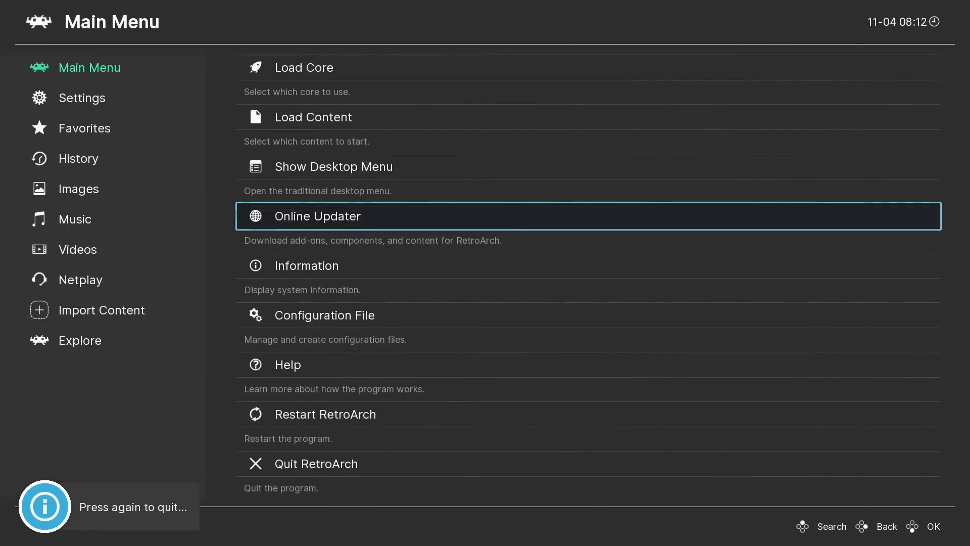
{"action": "key", "text": "Up"}
{"action": "key", "text": "Up"}
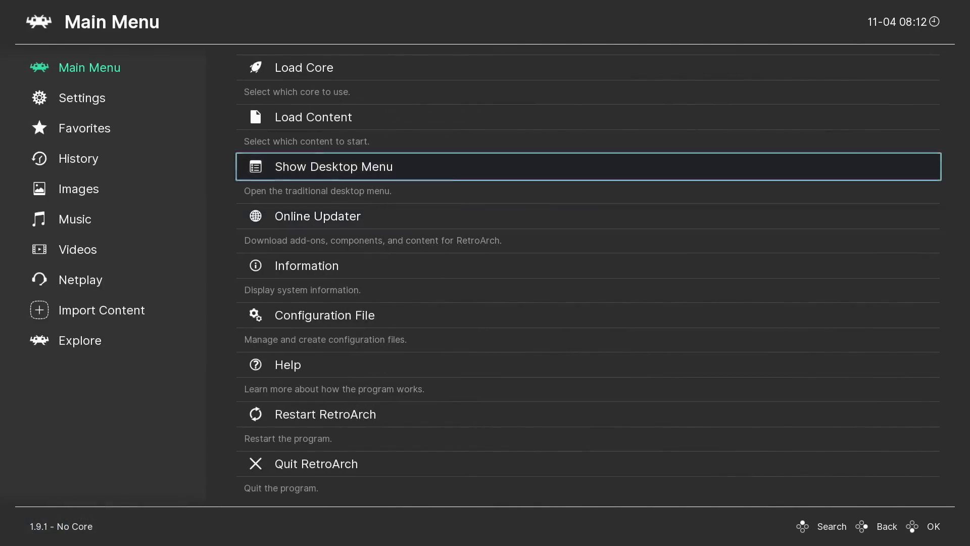
{"action": "key", "text": "Return"}
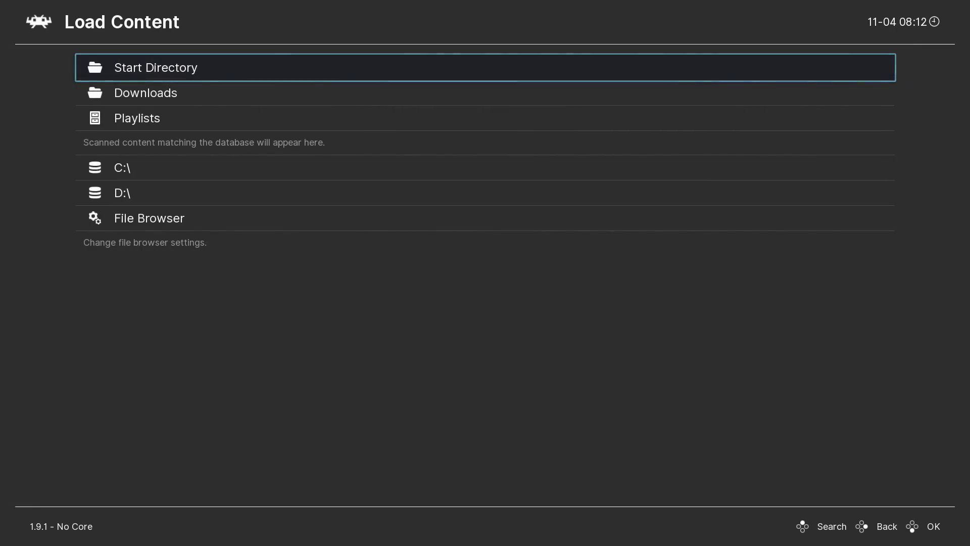
Browse the C:\ drive to the personal profile folder inside Users.
{"action": "key", "text": "Down"}
{"action": "key", "text": "Down"}
{"action": "key", "text": "Down"}
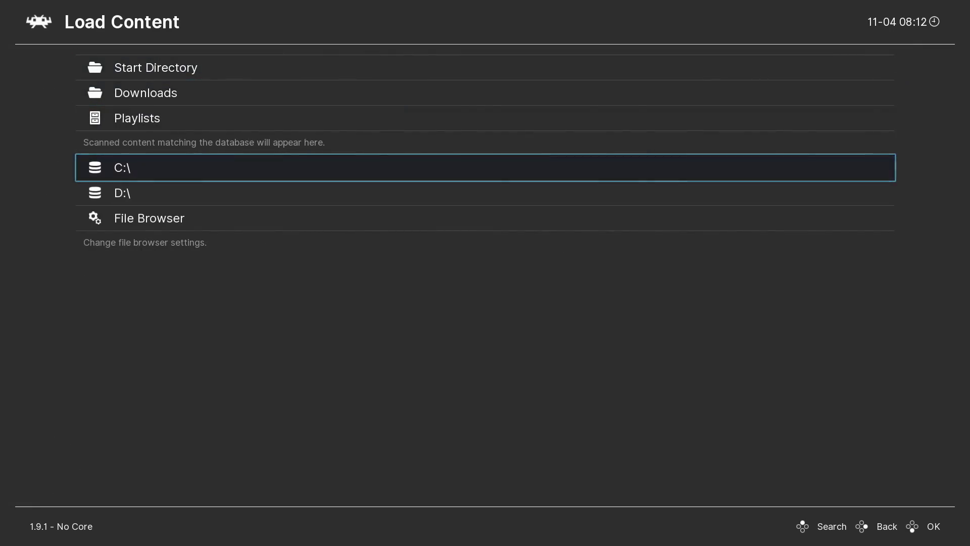
{"action": "key", "text": "Return"}
{"action": "key", "text": "Up"}
{"action": "key", "text": "Up"}
{"action": "key", "text": "Return"}
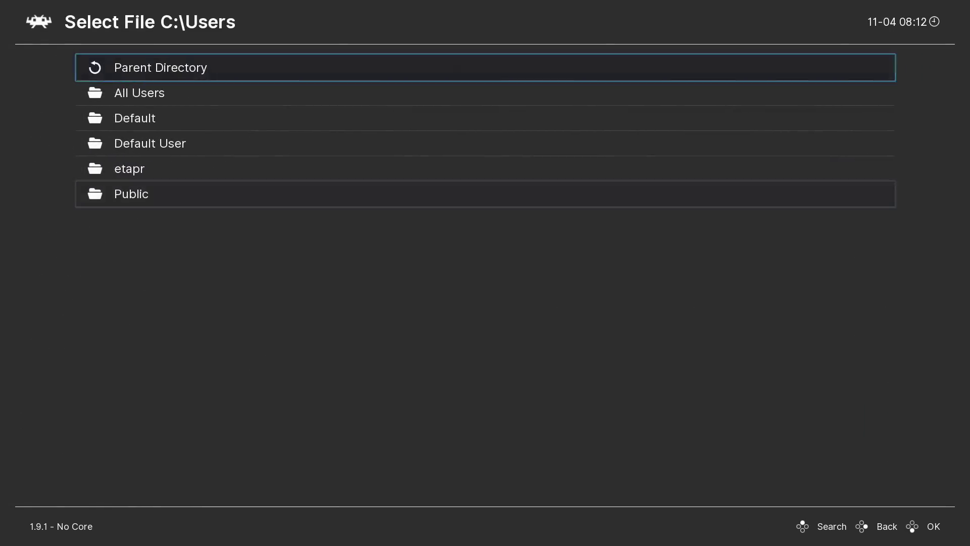
{"action": "key", "text": "Up"}
{"action": "key", "text": "Up"}
{"action": "key", "text": "Return"}
Open the PS2 Games folder located on the Desktop.
{"action": "key", "text": "Down"}
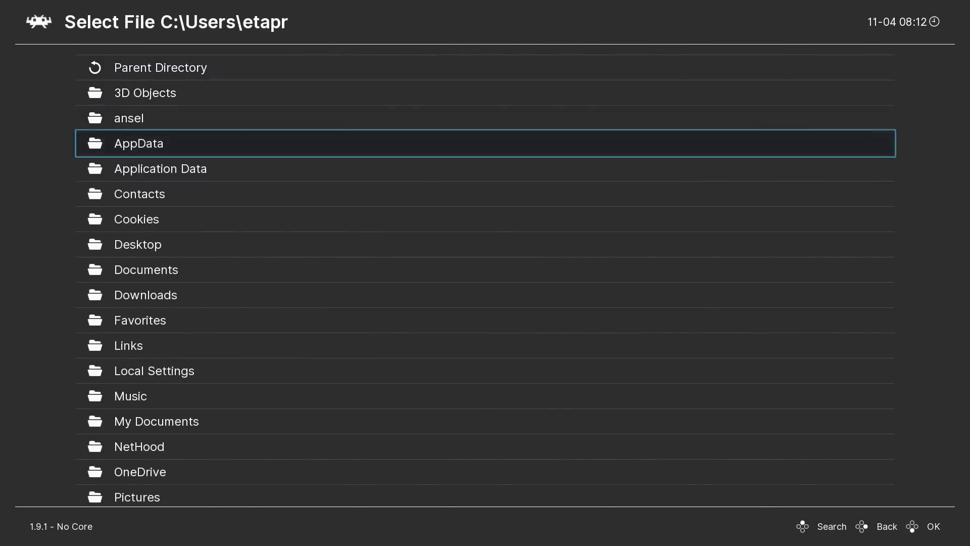
{"action": "key", "text": "Down"}
{"action": "key", "text": "Down"}
{"action": "key", "text": "Down"}
{"action": "key", "text": "Down"}
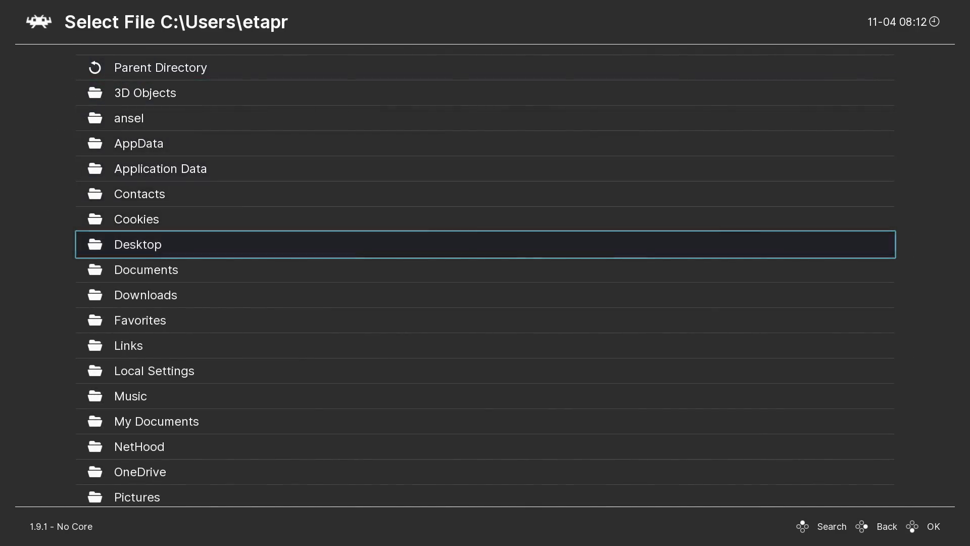
{"action": "key", "text": "Return"}
{"action": "key", "text": "Down"}
{"action": "key", "text": "Down"}
{"action": "key", "text": "Down"}
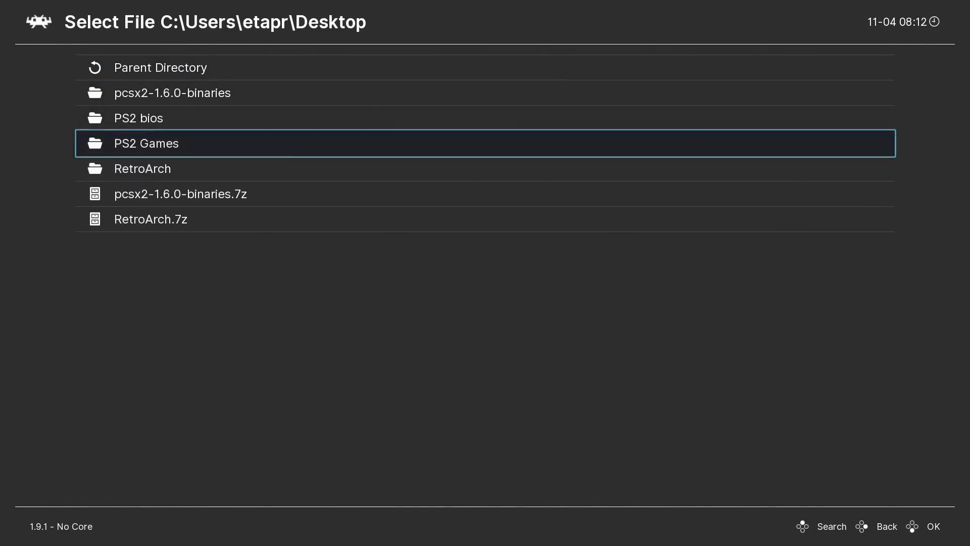
{"action": "key", "text": "Return"}
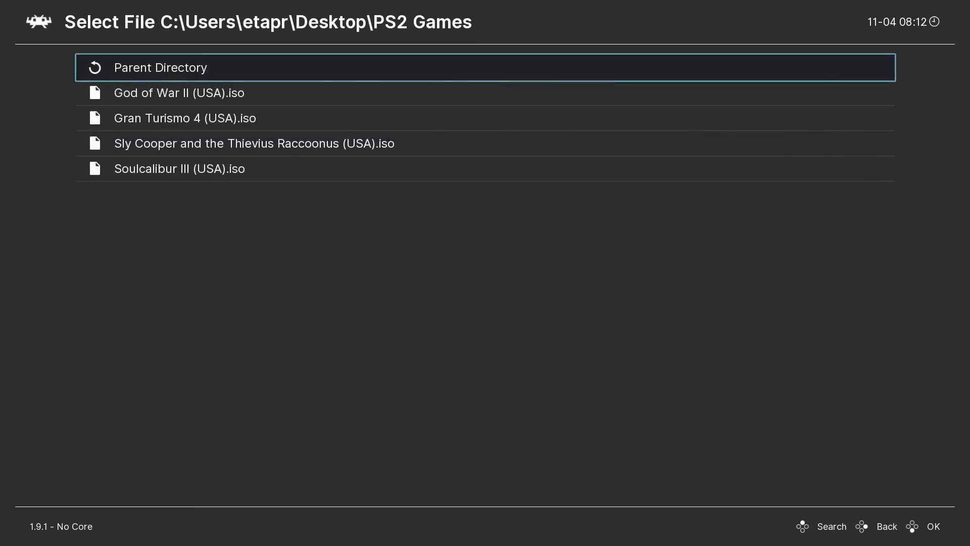
Load a PS2 game ISO from the PS2 Games folder with the PCSX2 core.
{"action": "key", "text": "Down"}
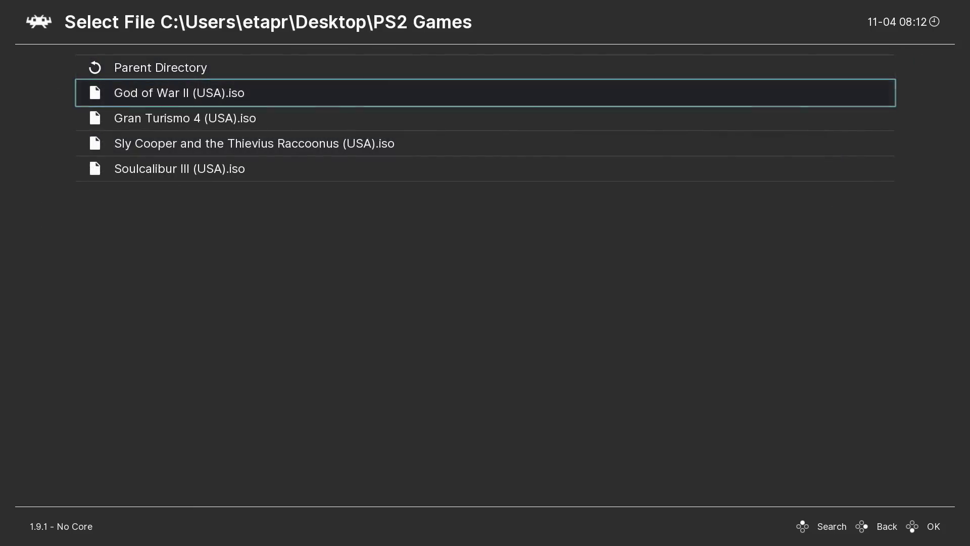
{"action": "key", "text": "Up"}
{"action": "key", "text": "Down"}
{"action": "key", "text": "Down"}
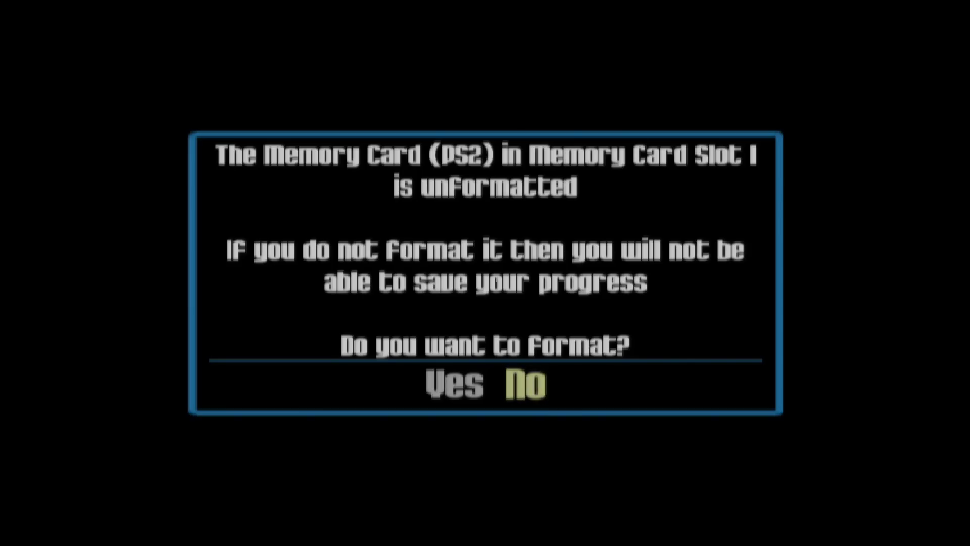
Bring up the Quick Menu over the running game and open the core Options.
{"action": "key", "text": "F1"}
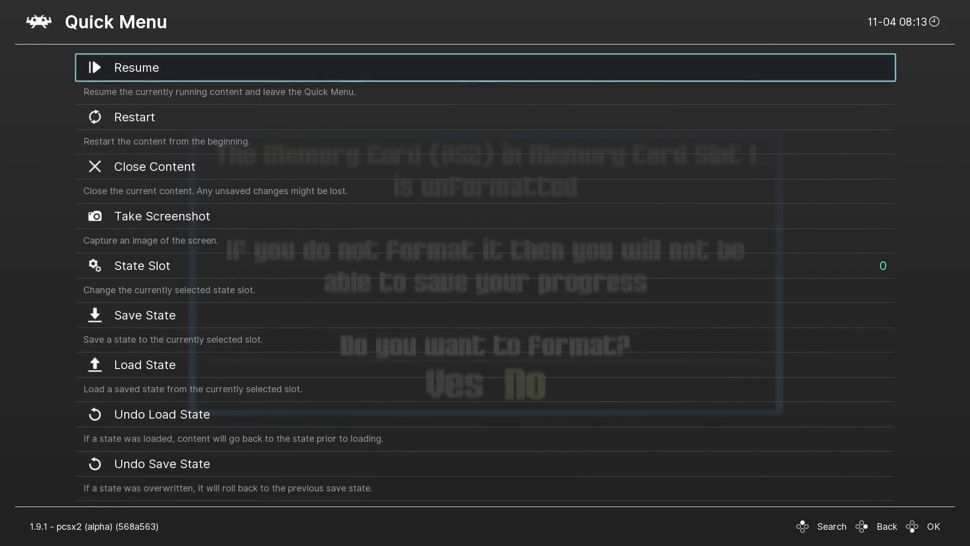
{"action": "key", "text": "Down"}
{"action": "key", "text": "Down"}
{"action": "key", "text": "Down"}
{"action": "key", "text": "Down"}
{"action": "key", "text": "Down"}
{"action": "key", "text": "Down"}
{"action": "key", "text": "Down"}
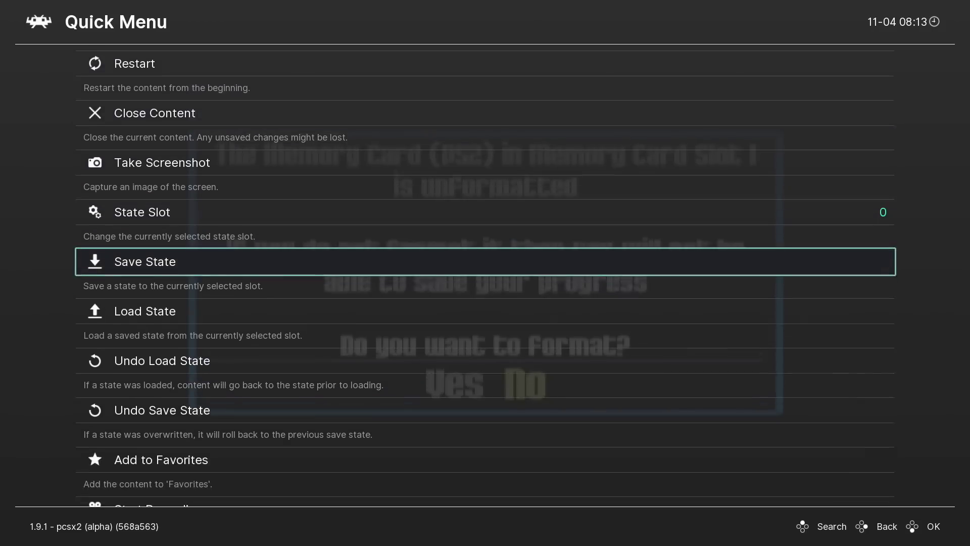
{"action": "key", "text": "Down"}
{"action": "key", "text": "Down"}
{"action": "key", "text": "Down"}
{"action": "key", "text": "Down"}
{"action": "key", "text": "Down"}
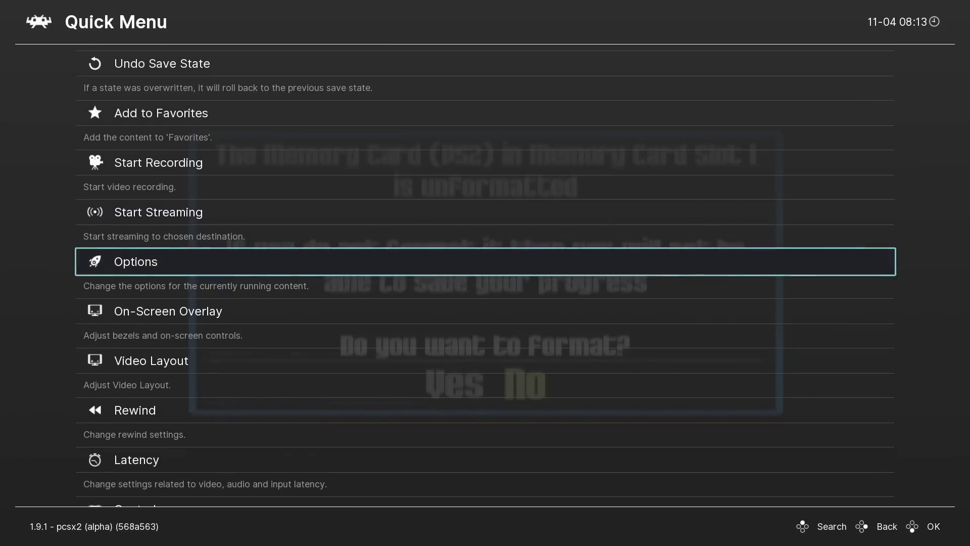
{"action": "key", "text": "Return"}
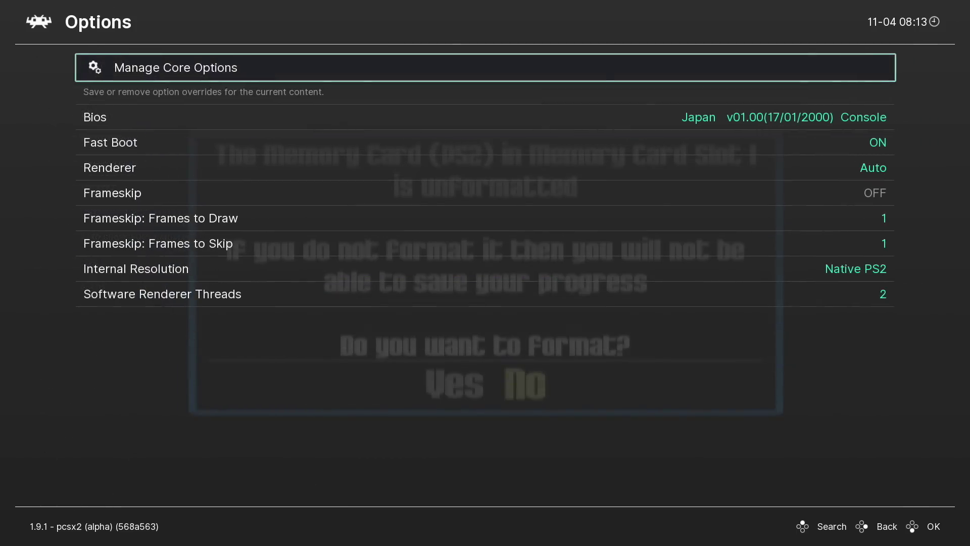
Set the core's Internal Resolution to 3x Native ~1080p and return to the main menu.
{"action": "key", "text": "Down"}
{"action": "key", "text": "Down"}
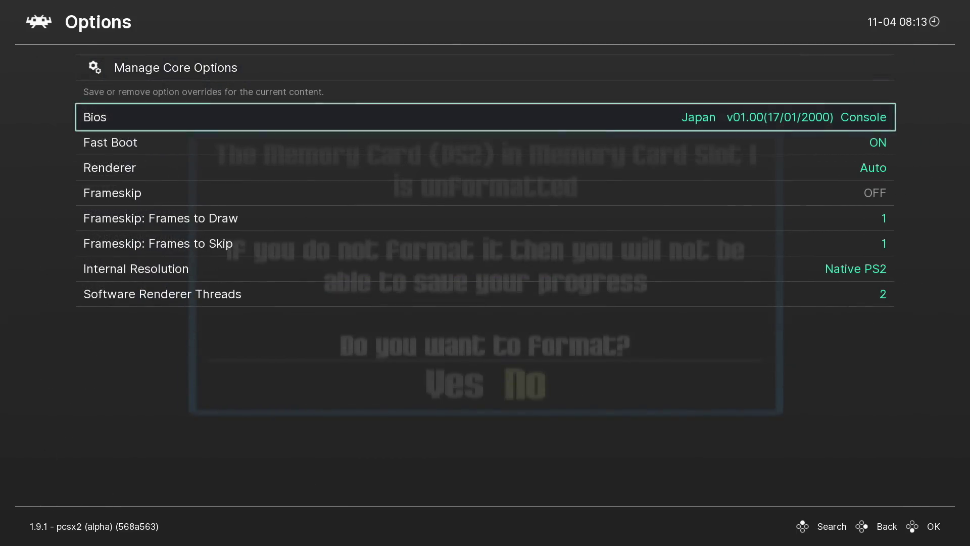
{"action": "key", "text": "Down"}
{"action": "key", "text": "Down"}
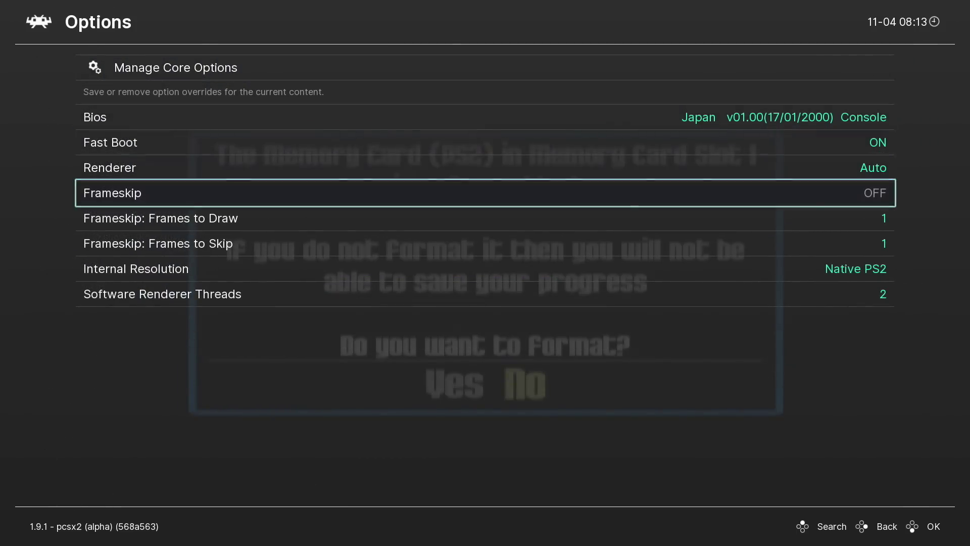
{"action": "key", "text": "Down"}
{"action": "key", "text": "Down"}
{"action": "key", "text": "Down"}
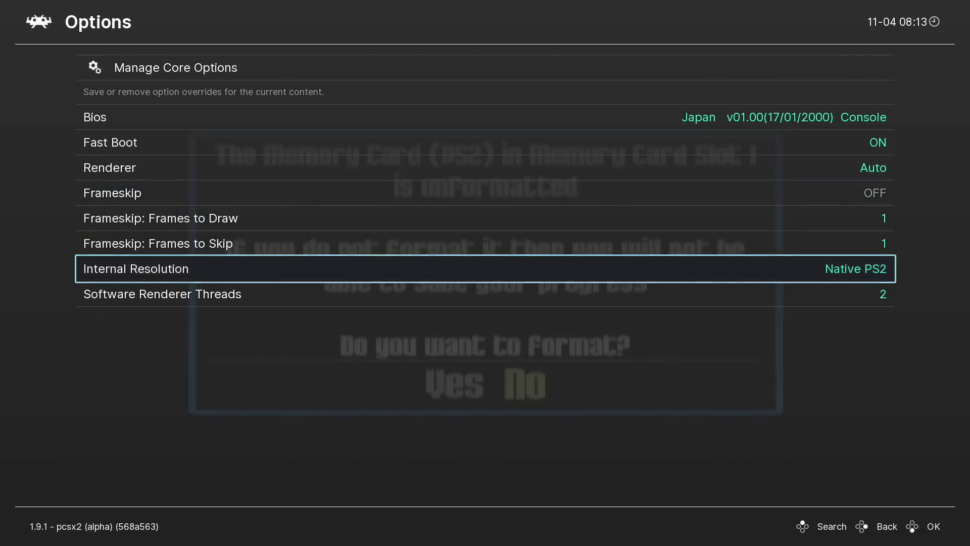
{"action": "key", "text": "Return"}
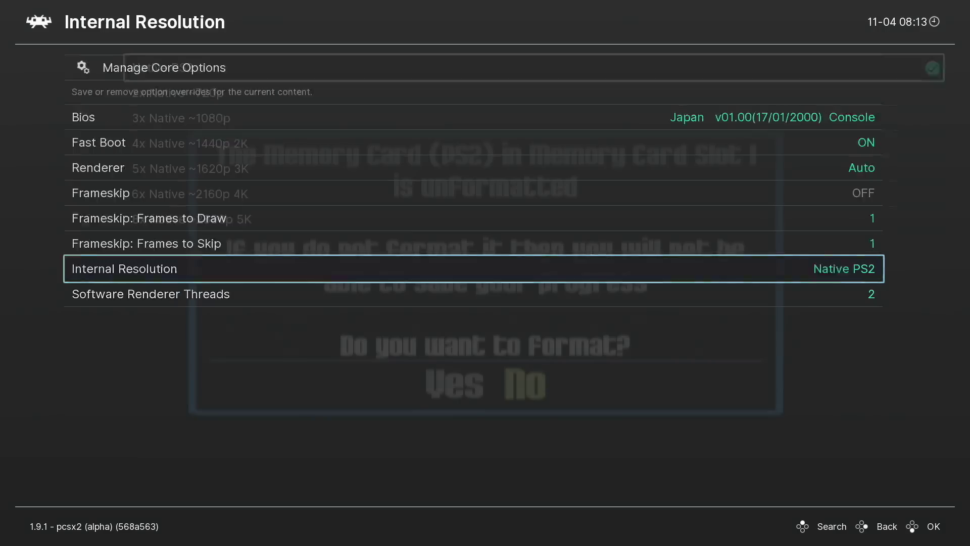
{"action": "key", "text": "Down"}
{"action": "key", "text": "Down"}
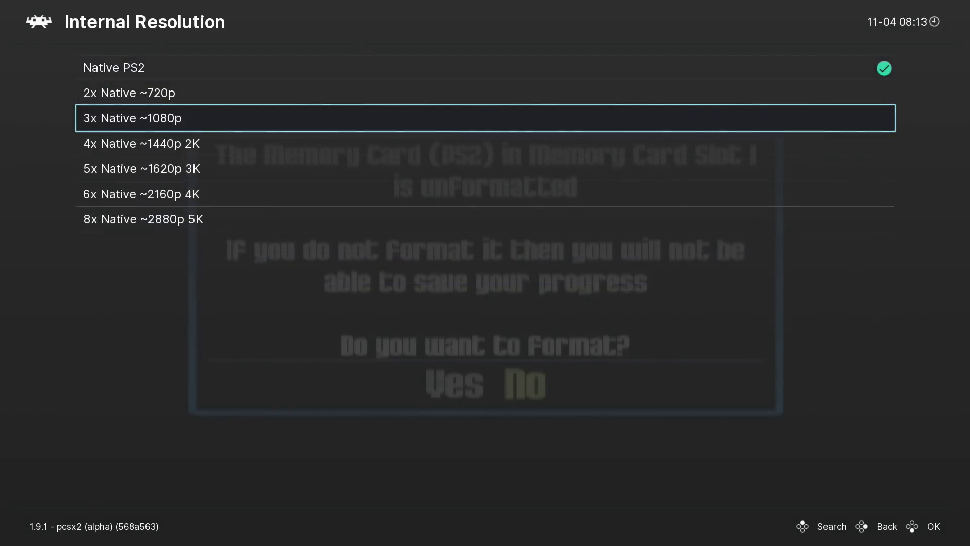
{"action": "key", "text": "Up"}
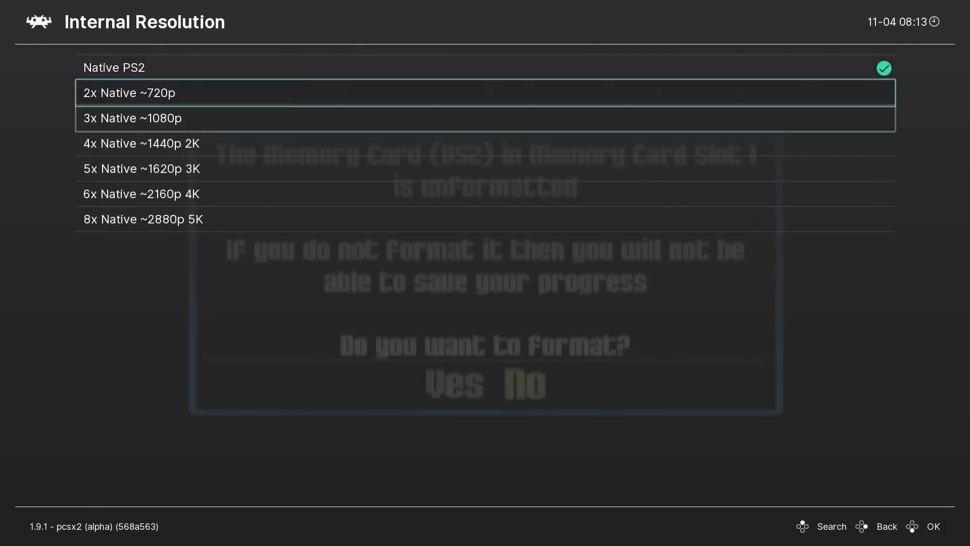
{"action": "key", "text": "Down"}
{"action": "key", "text": "Down"}
{"action": "key", "text": "Up"}
{"action": "key", "text": "Down"}
{"action": "key", "text": "Down"}
{"action": "key", "text": "Down"}
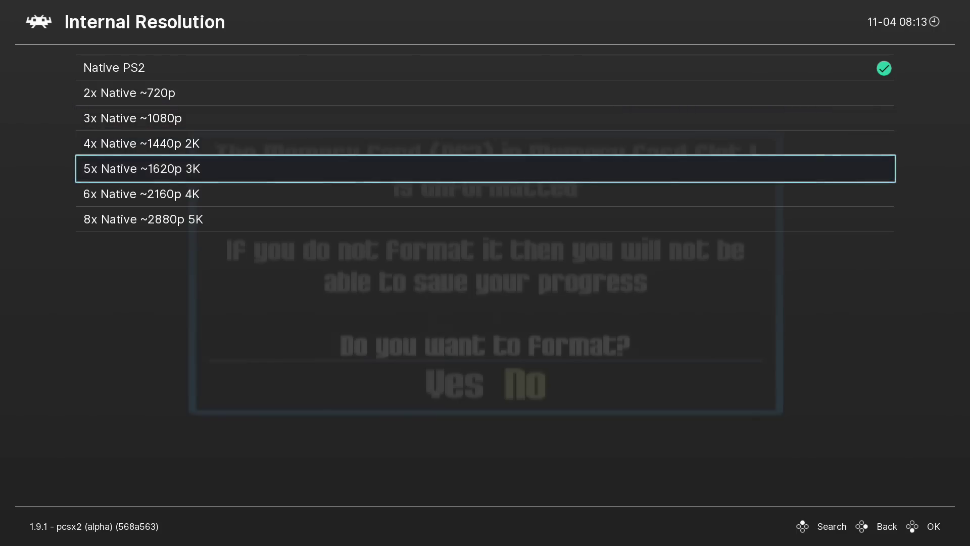
{"action": "key", "text": "Down"}
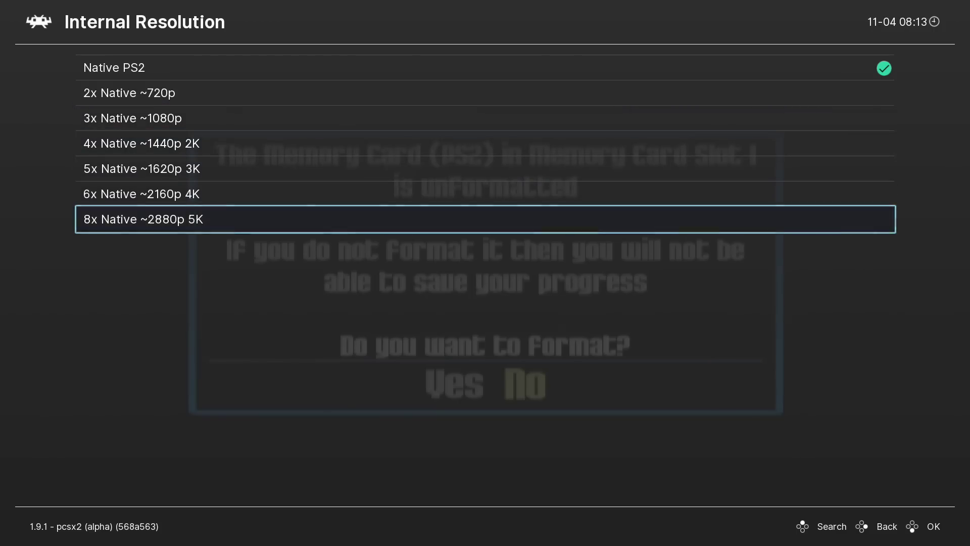
{"action": "key", "text": "Up"}
{"action": "key", "text": "Up"}
{"action": "key", "text": "Up"}
{"action": "key", "text": "Up"}
{"action": "key", "text": "Return"}
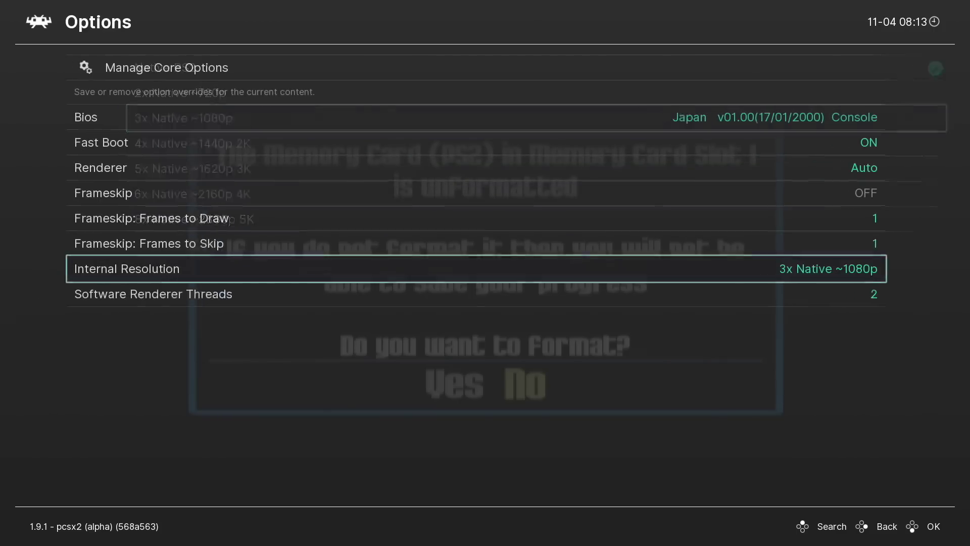
{"action": "key", "text": "BackSpace"}
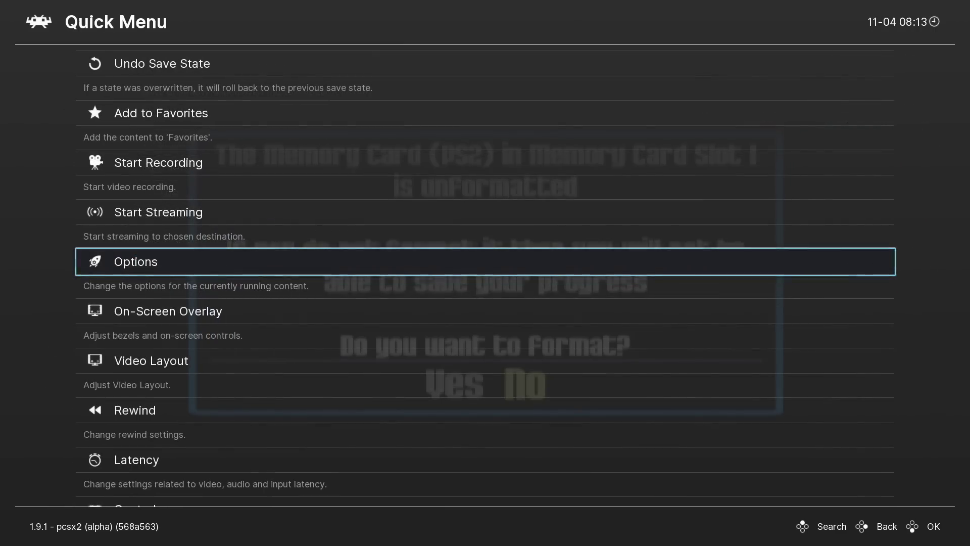
{"action": "key", "text": "BackSpace"}
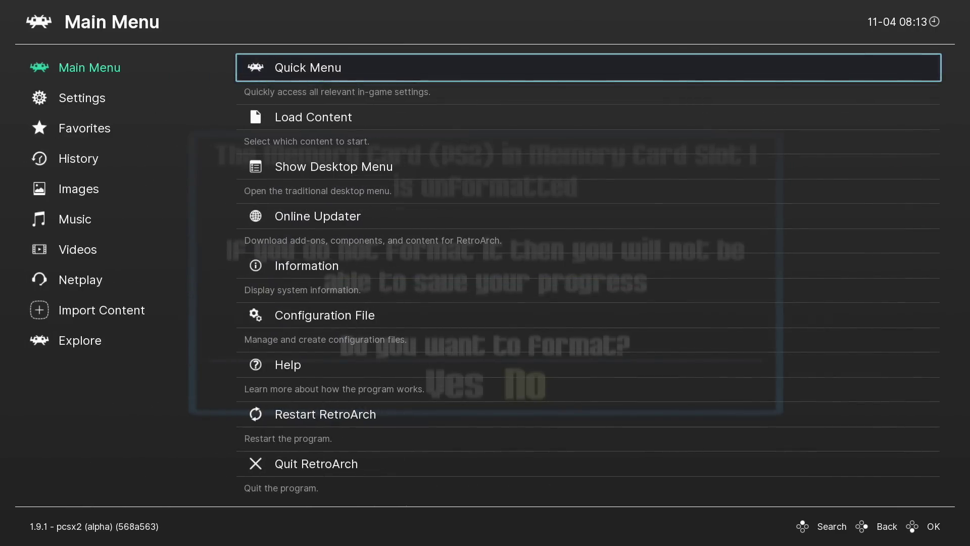
Open the On-Screen Display category in the RetroArch settings.
{"action": "key", "text": "Left"}
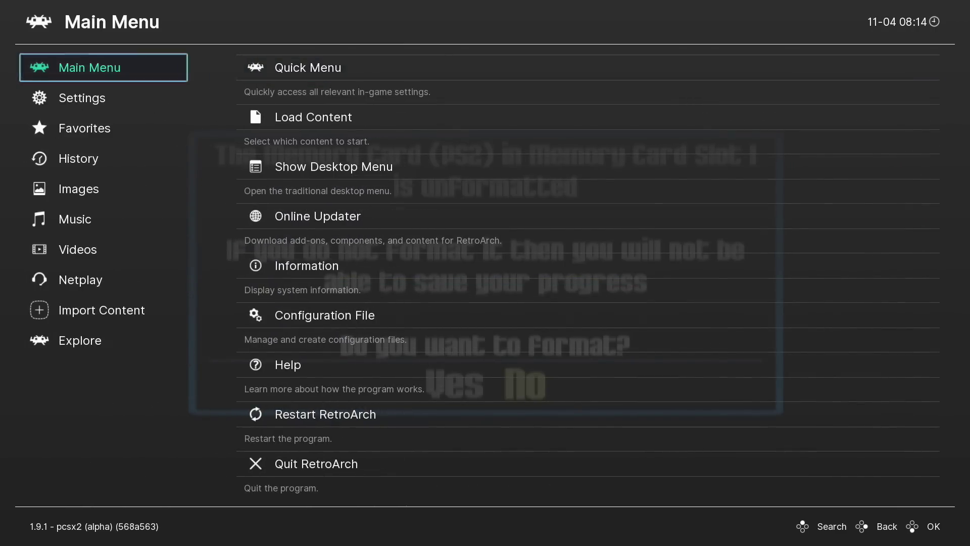
{"action": "key", "text": "Down"}
{"action": "key", "text": "Right"}
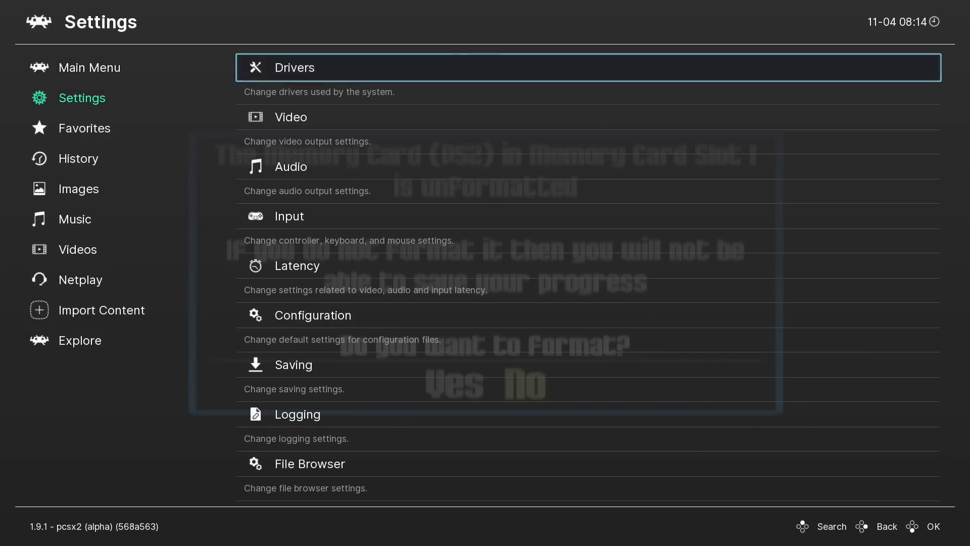
{"action": "key", "text": "Down"}
{"action": "key", "text": "Down"}
{"action": "key", "text": "Down"}
{"action": "key", "text": "Down"}
{"action": "key", "text": "Down"}
{"action": "key", "text": "Down"}
{"action": "key", "text": "Down"}
{"action": "key", "text": "Down"}
{"action": "key", "text": "Down"}
{"action": "key", "text": "Down"}
{"action": "key", "text": "Down"}
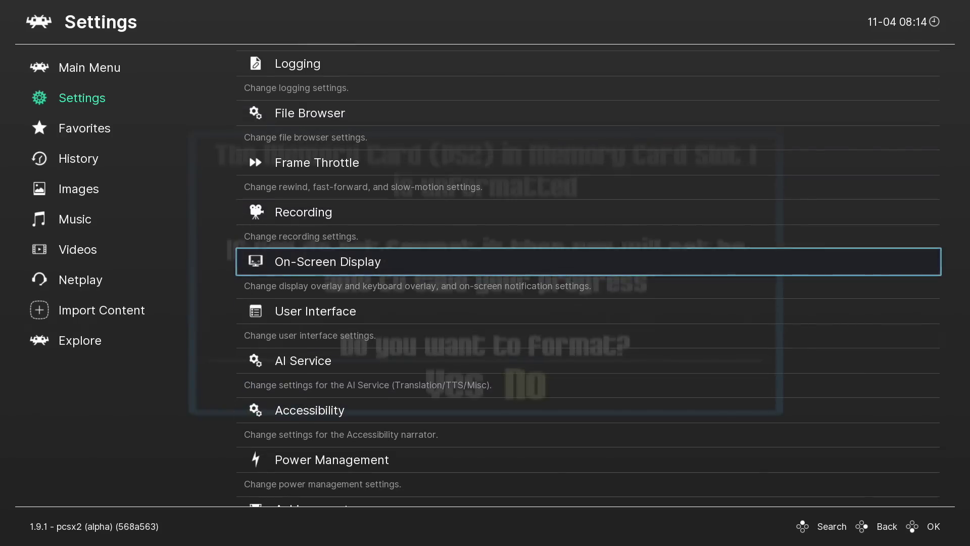
{"action": "key", "text": "Return"}
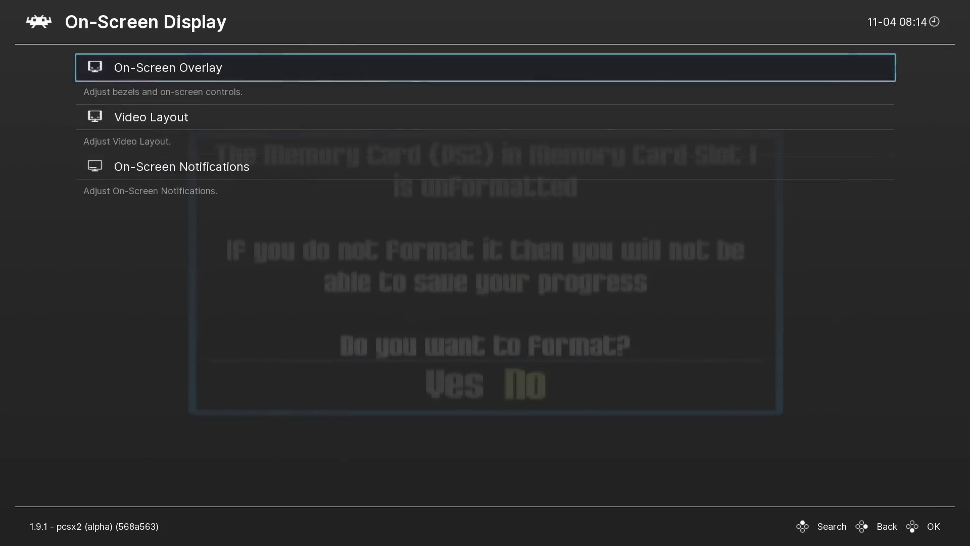
Turn on Display Framerate in the Notification Visibility options of the On-Screen Notifications.
{"action": "key", "text": "Down"}
{"action": "key", "text": "Down"}
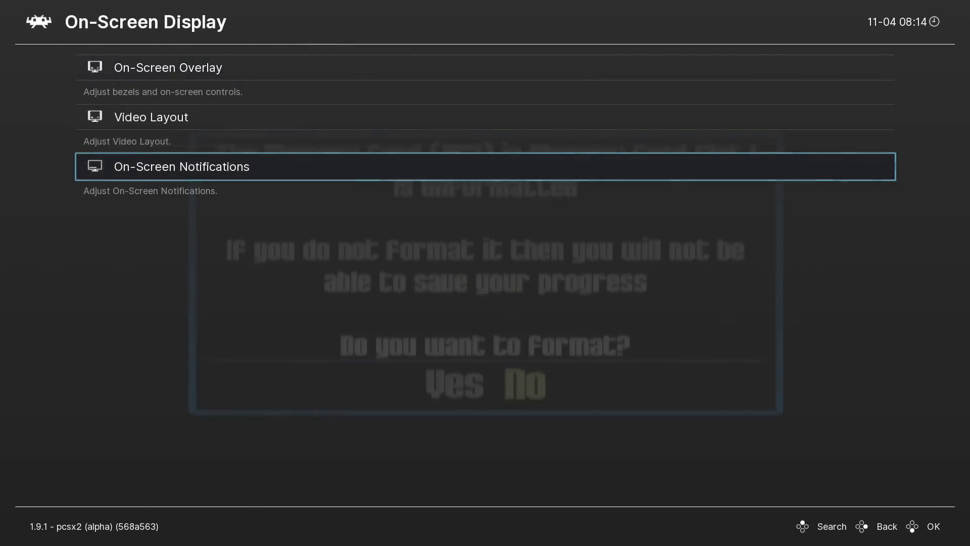
{"action": "key", "text": "Return"}
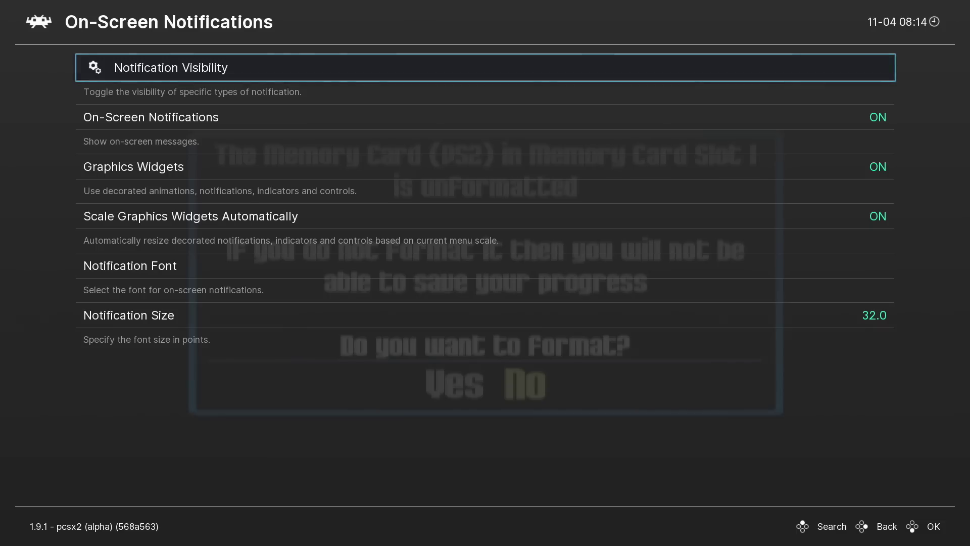
{"action": "key", "text": "Return"}
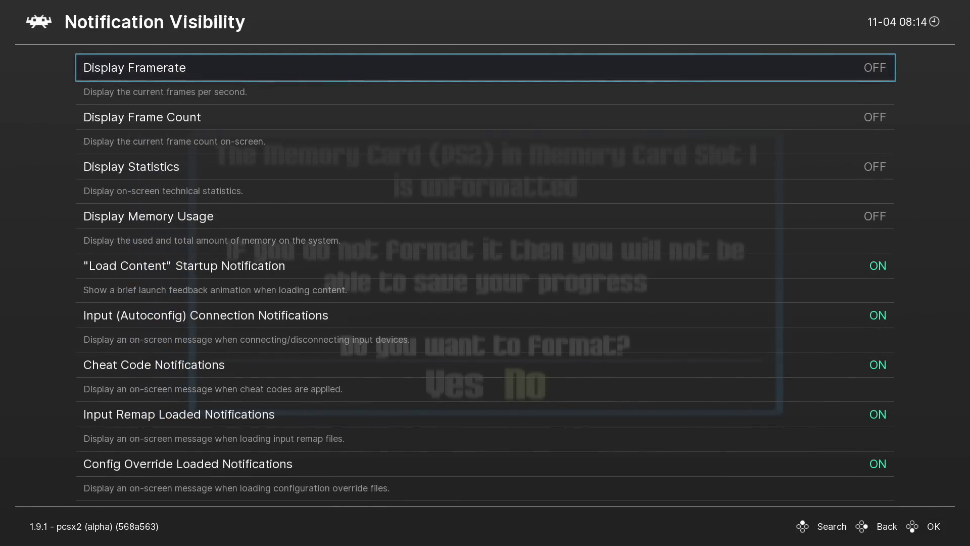
{"action": "key", "text": "Return"}
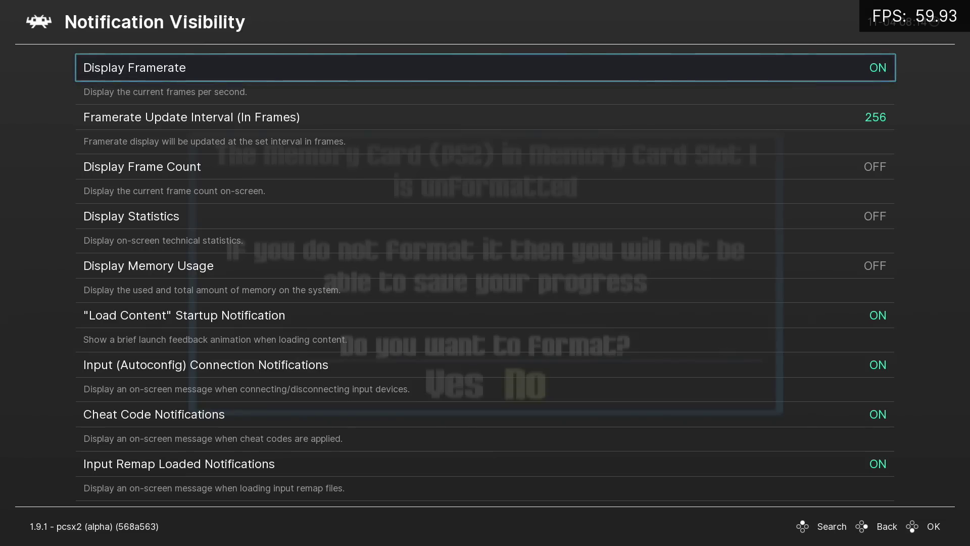
Go back out of the settings to the Main Menu and return to the running game through the Quick Menu.
{"action": "key", "text": "BackSpace"}
{"action": "key", "text": "BackSpace"}
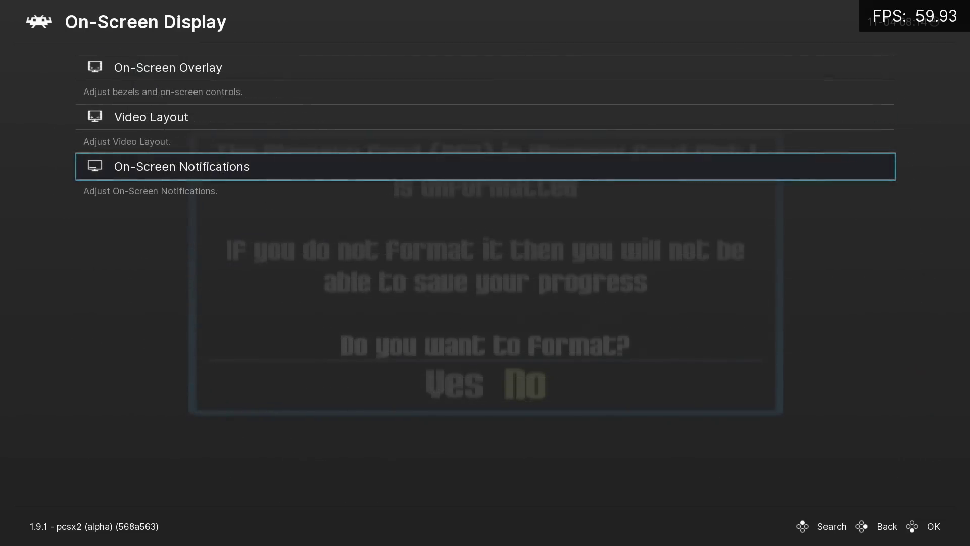
{"action": "key", "text": "BackSpace"}
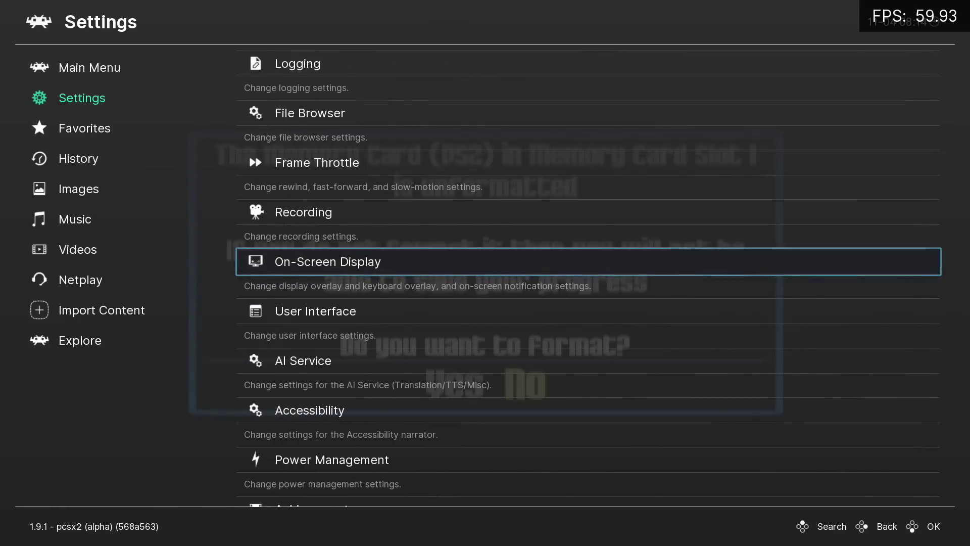
{"action": "key", "text": "BackSpace"}
{"action": "key", "text": "Up"}
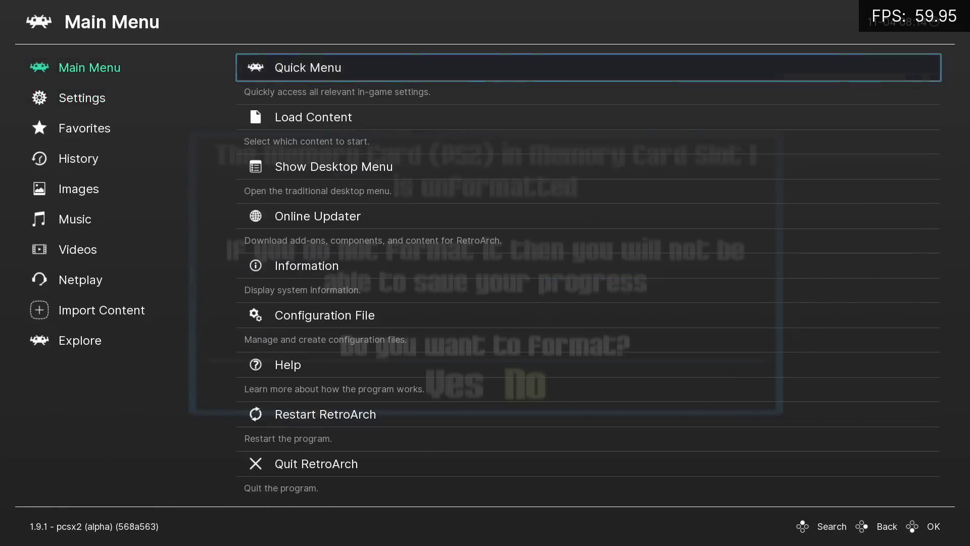
{"action": "key", "text": "Return"}
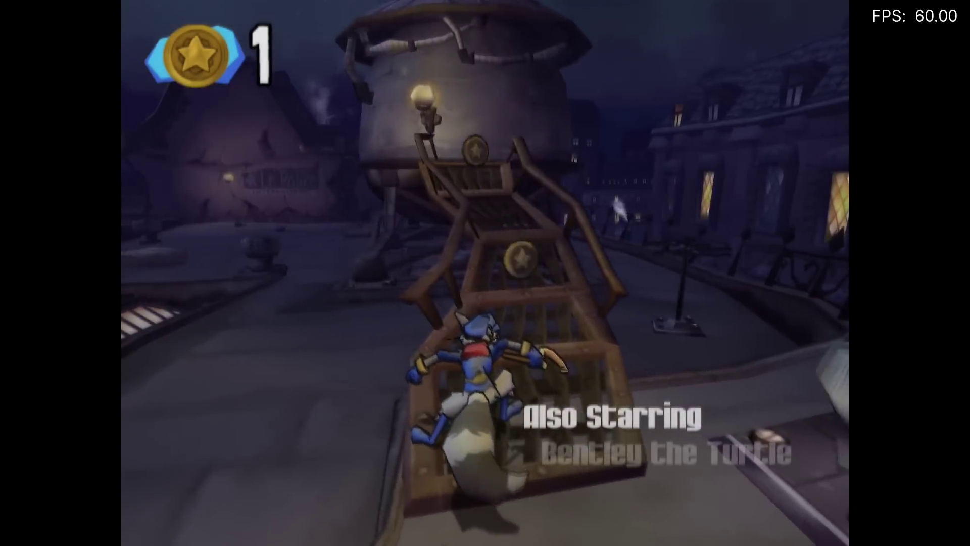
Bring up the menu over the running game and quit RetroArch from the Main Menu.
{"action": "key", "text": "F1"}
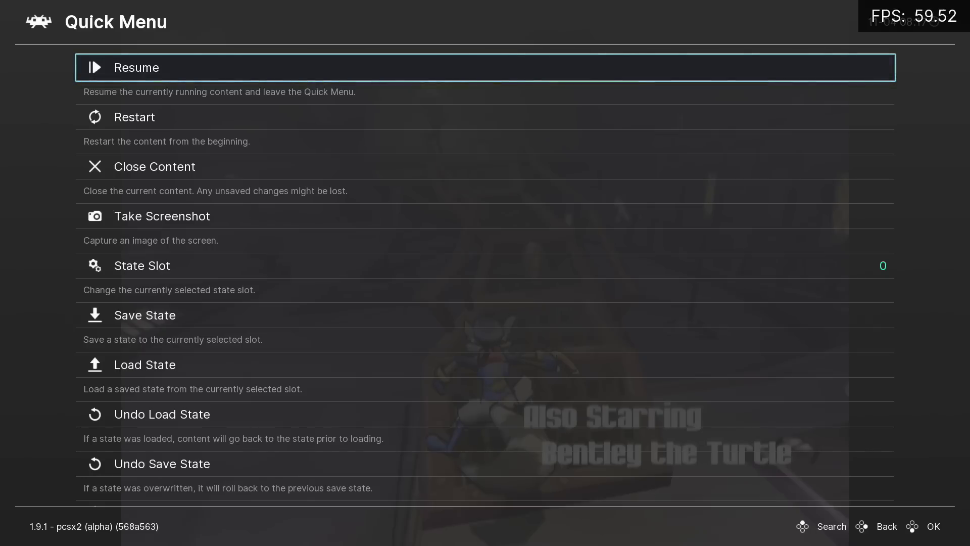
{"action": "key", "text": "Down"}
{"action": "key", "text": "Down"}
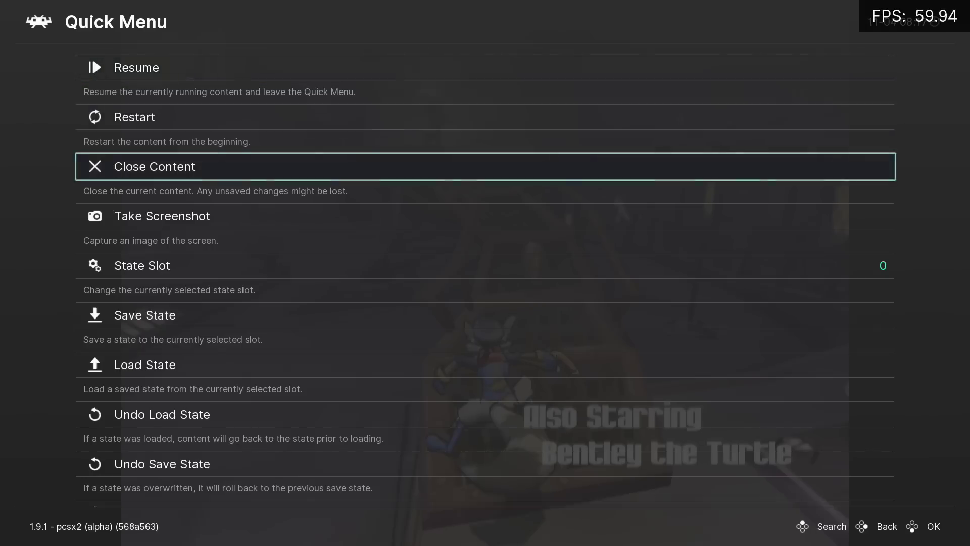
{"action": "key", "text": "Up"}
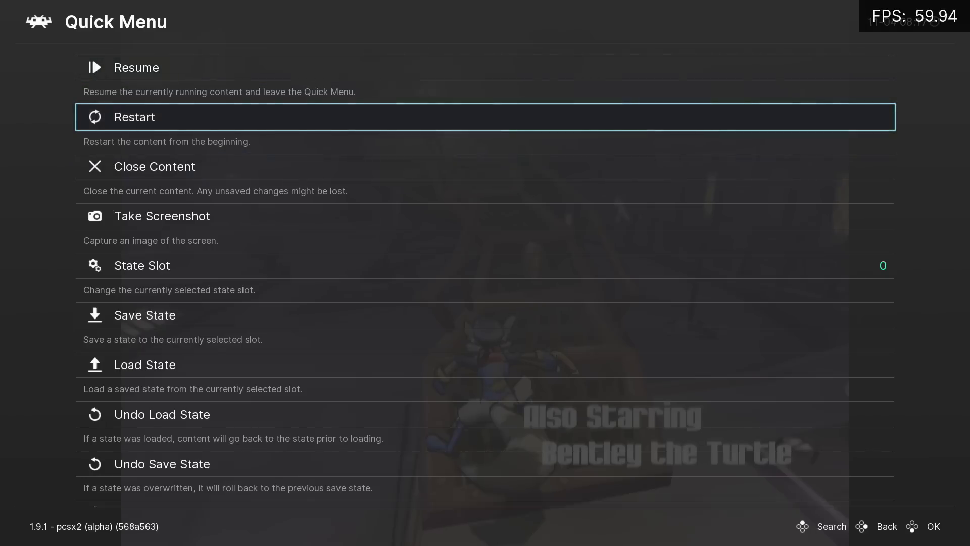
{"action": "key", "text": "BackSpace"}
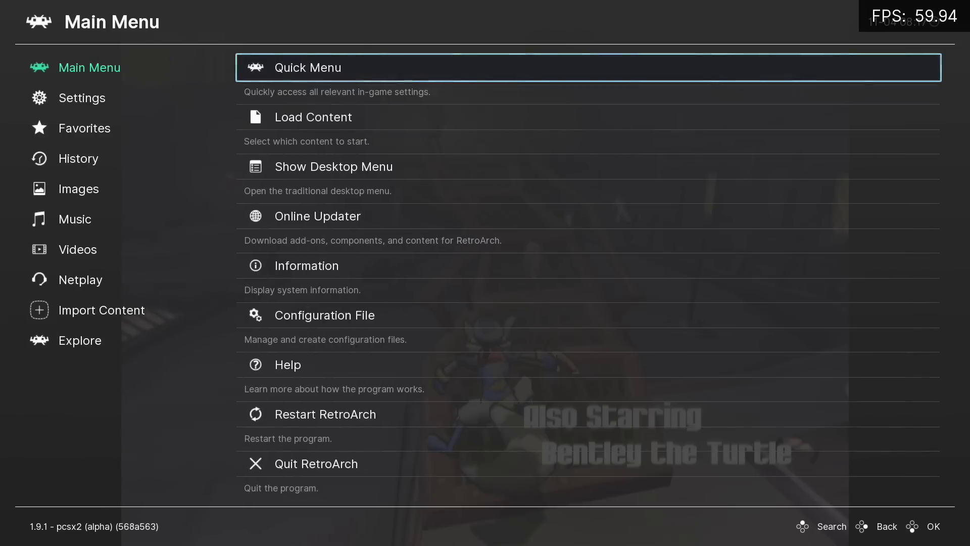
{"action": "key", "text": "Left"}
{"action": "key", "text": "Up"}
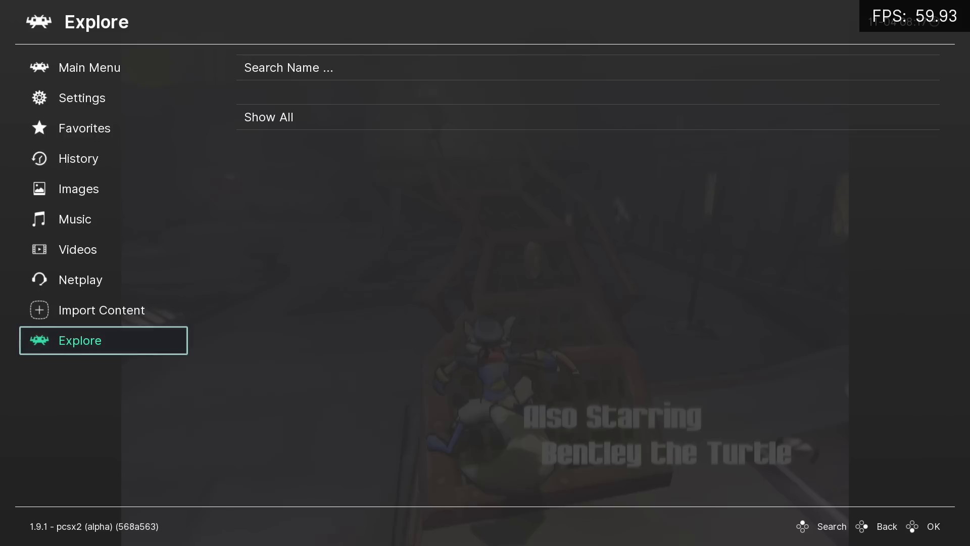
{"action": "key", "text": "Down"}
{"action": "key", "text": "Right"}
{"action": "key", "text": "Up"}
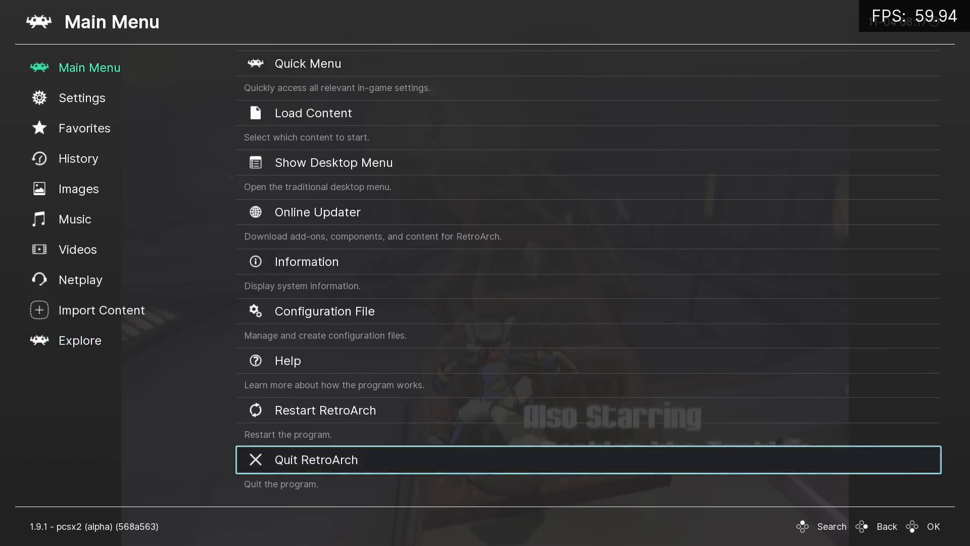
{"action": "key", "text": "F1"}
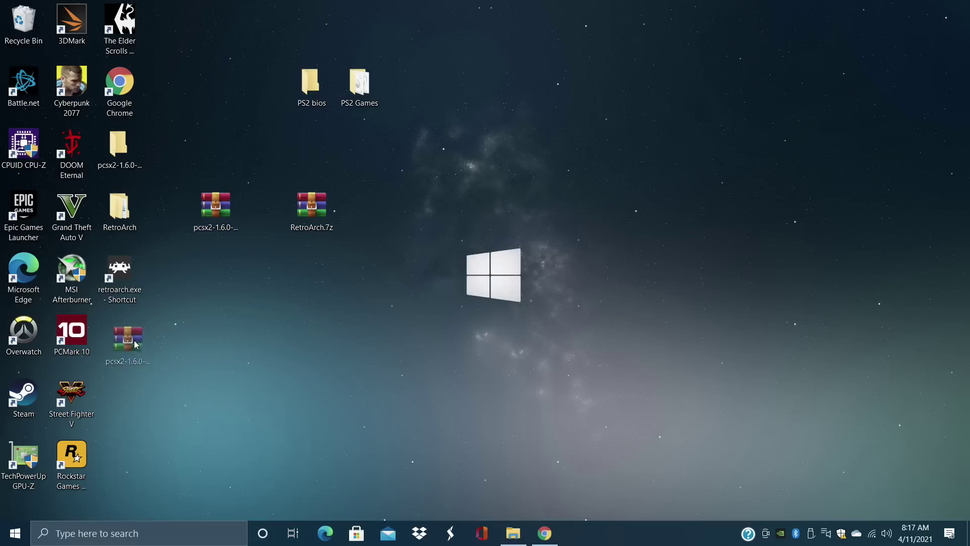
Line up the pcsx2 and RetroArch archives and the PS2 bios and PS2 Games folders with the other desktop icons.
{"action": "left_click_drag", "start_coordinate": [113, 399], "coordinate": [114, 397]}
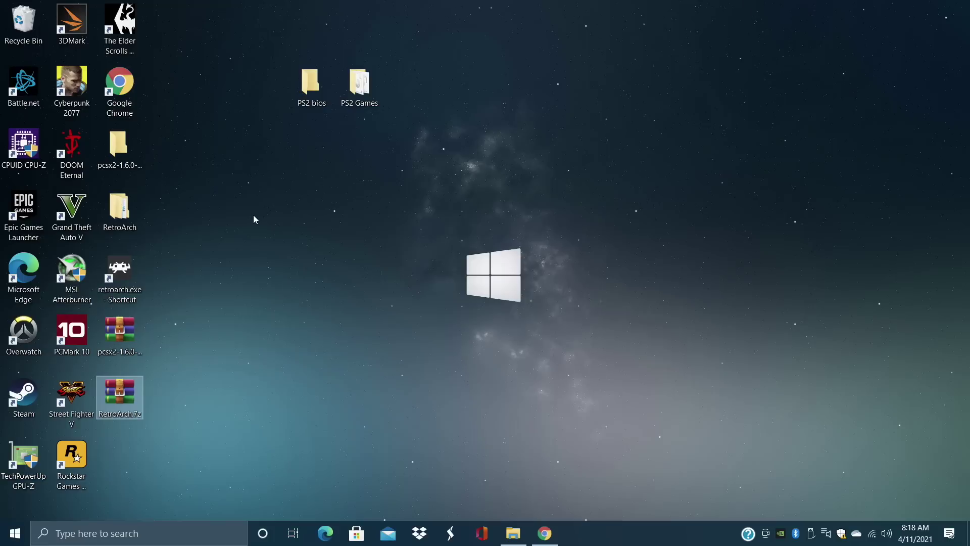
{"action": "left_click", "coordinate": [307, 232]}
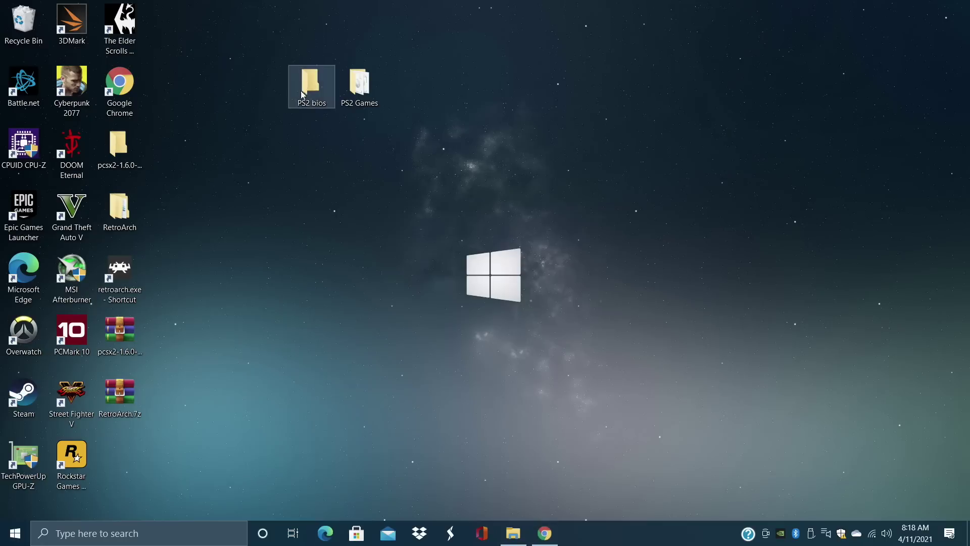
{"action": "left_click_drag", "start_coordinate": [310, 84], "coordinate": [182, 32]}
{"action": "left_click_drag", "start_coordinate": [357, 83], "coordinate": [164, 82]}
{"action": "left_click", "coordinate": [268, 92]}
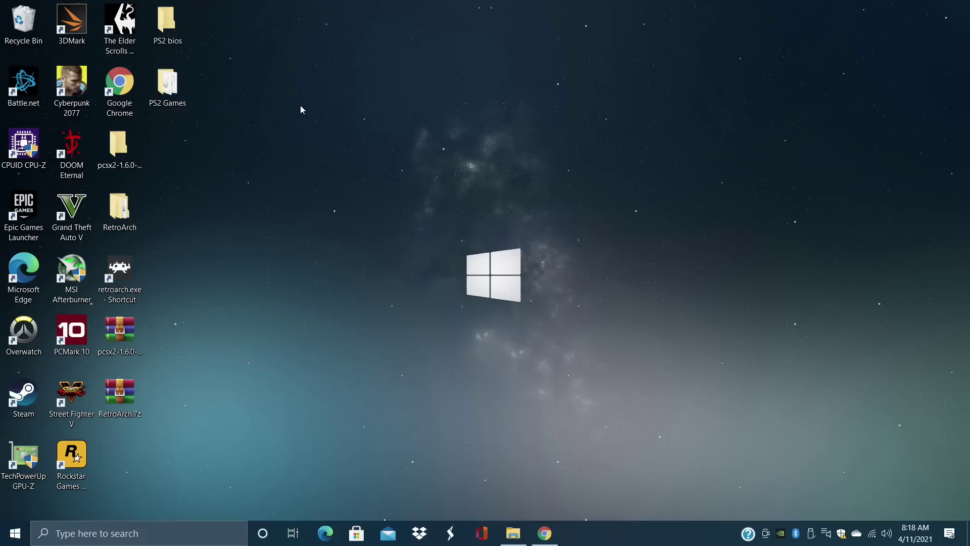